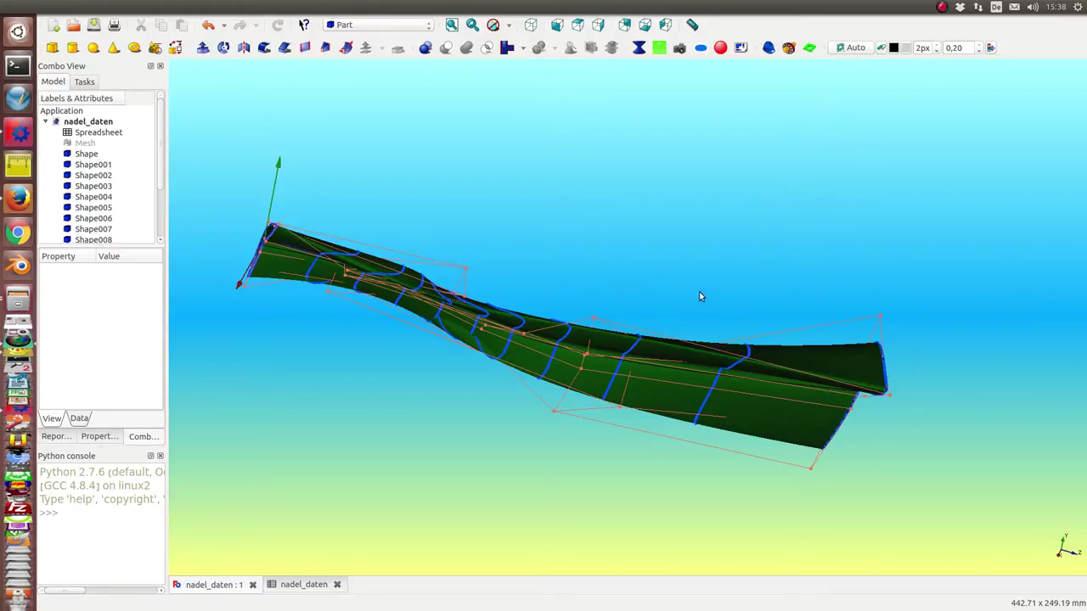
# Orbit the needle surface, then enlarge the tree panel to list every object down to DWire.
pyautogui.moveTo(699, 293)
pyautogui.mouseDown(button='middle')
pyautogui.moveTo(741, 315)
pyautogui.moveTo(837, 305)
pyautogui.moveTo(888, 318)
pyautogui.moveTo(890, 353)
pyautogui.moveTo(866, 383)
pyautogui.moveTo(783, 356)
pyautogui.moveTo(749, 281)
pyautogui.moveTo(669, 317)
pyautogui.moveTo(665, 357)
pyautogui.moveTo(721, 255)
pyautogui.moveTo(699, 213)
pyautogui.moveTo(651, 241)
pyautogui.moveTo(609, 303)
pyautogui.moveTo(619, 339)
pyautogui.moveTo(636, 349)
pyautogui.mouseUp(button='middle')
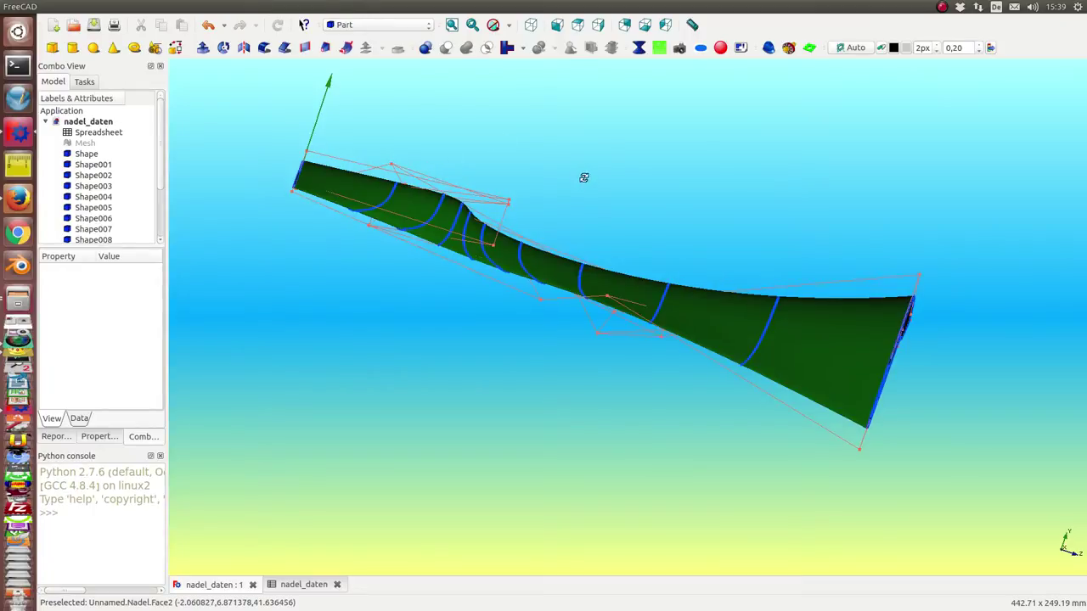
pyautogui.moveTo(583, 177)
pyautogui.mouseDown(button='middle')
pyautogui.moveTo(566, 224)
pyautogui.moveTo(531, 240)
pyautogui.mouseUp(button='middle')
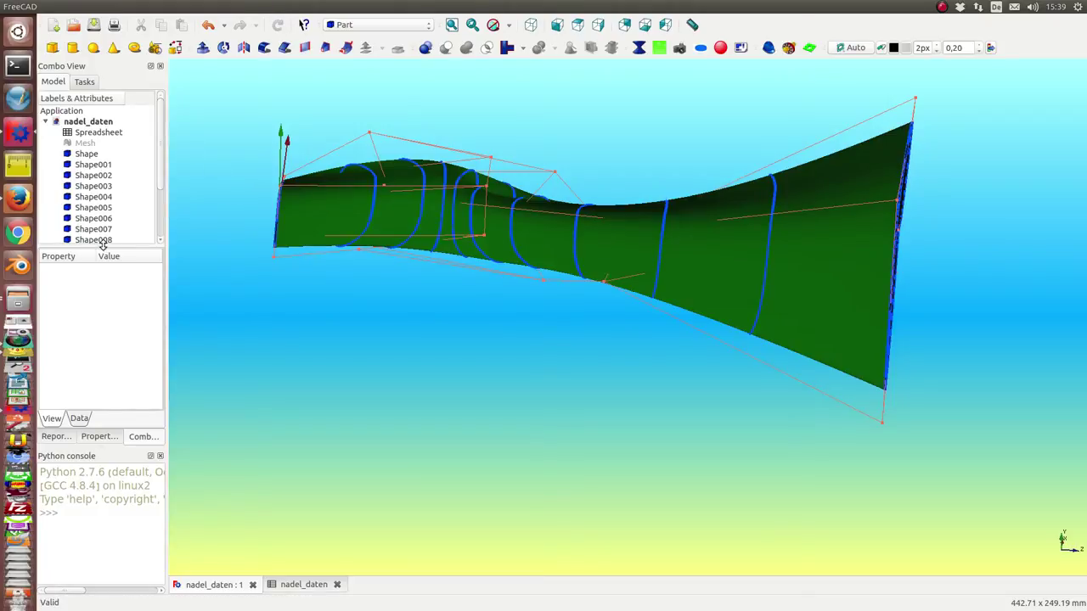
pyautogui.moveTo(102, 246)
pyautogui.mouseDown()
pyautogui.moveTo(107, 381)
pyautogui.moveTo(109, 337)
pyautogui.mouseUp()
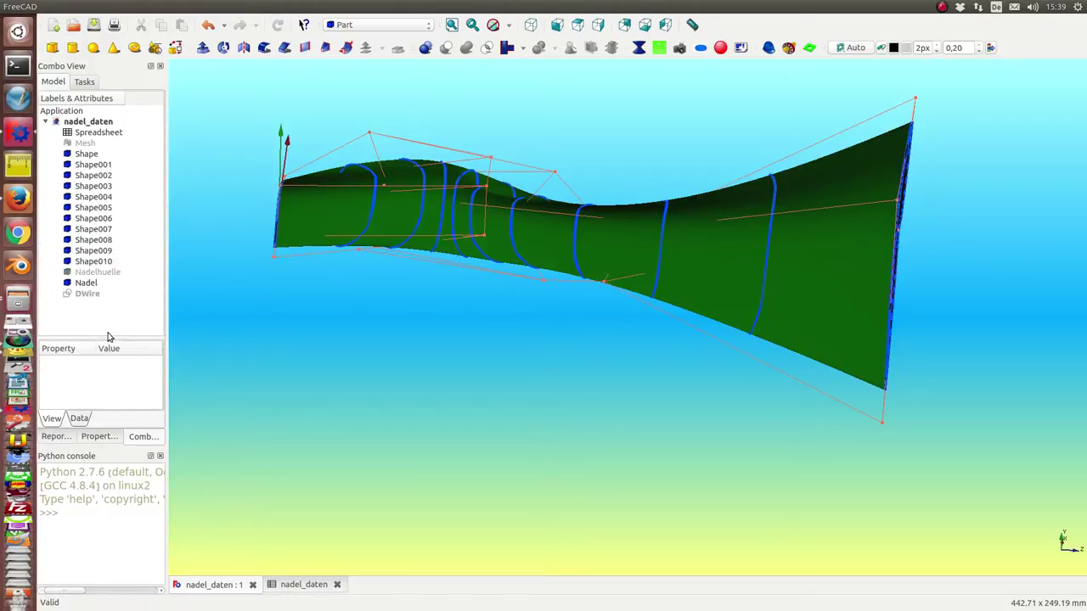
# Hide the green Nadel surface and orbit the remaining cross-section curves to a side view.
pyautogui.click(90, 282)
pyautogui.press('space')
pyautogui.moveTo(473, 409)
pyautogui.mouseDown(button='middle')
pyautogui.moveTo(486, 379)
pyautogui.moveTo(472, 368)
pyautogui.moveTo(509, 373)
pyautogui.mouseUp(button='middle')
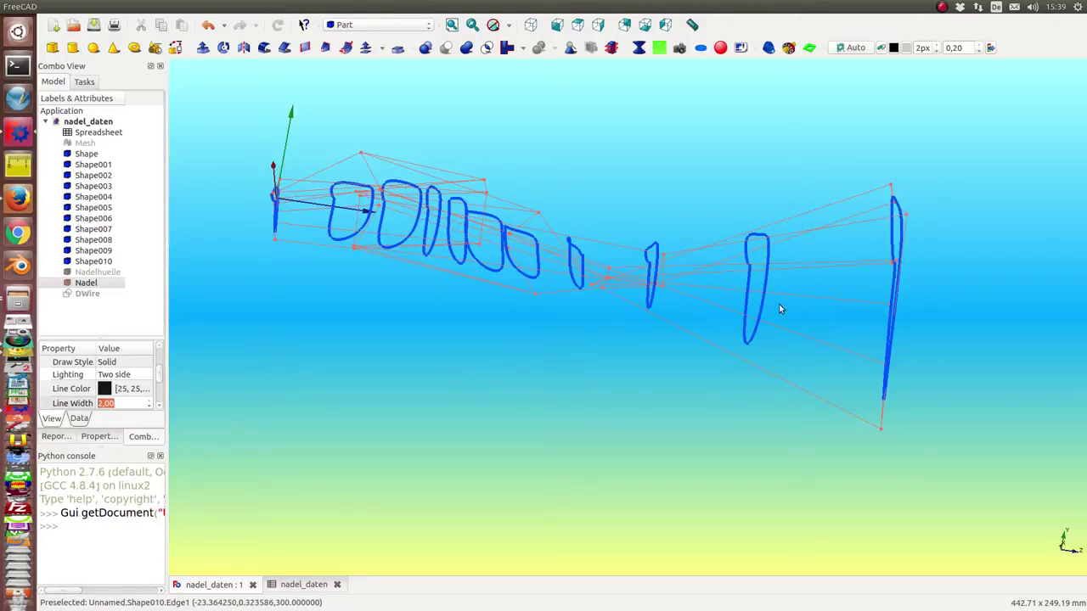
pyautogui.moveTo(495, 293)
pyautogui.mouseDown(button='middle')
pyautogui.moveTo(367, 401)
pyautogui.moveTo(429, 354)
pyautogui.moveTo(558, 213)
pyautogui.moveTo(727, 145)
pyautogui.moveTo(337, 235)
pyautogui.moveTo(281, 272)
pyautogui.moveTo(301, 329)
pyautogui.mouseUp(button='middle')
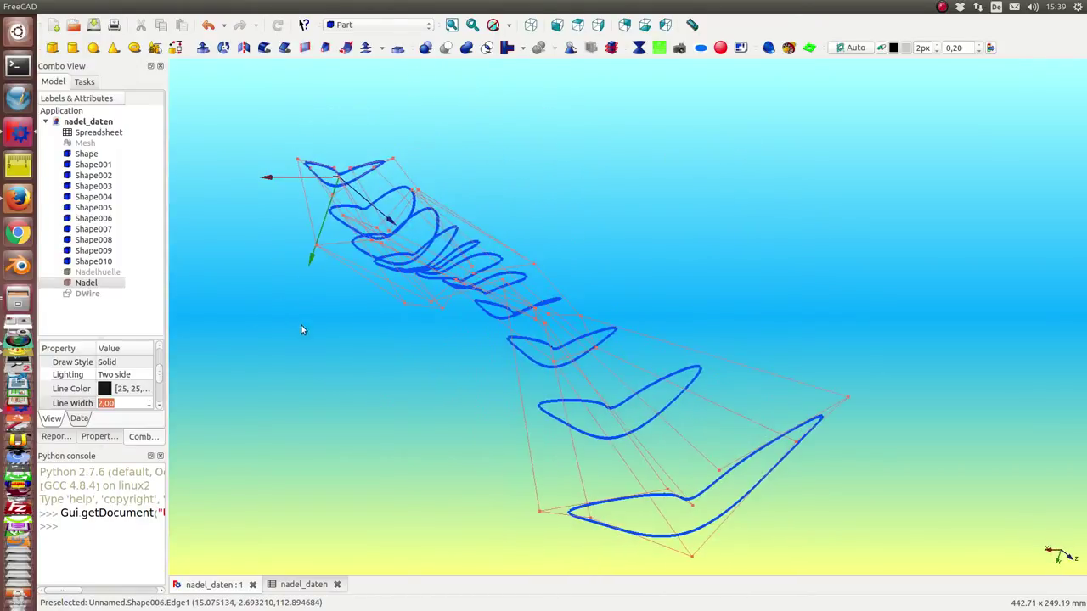
pyautogui.moveTo(479, 515)
pyautogui.mouseDown(button='middle')
pyautogui.moveTo(583, 467)
pyautogui.moveTo(594, 468)
pyautogui.moveTo(607, 515)
pyautogui.mouseUp(button='middle')
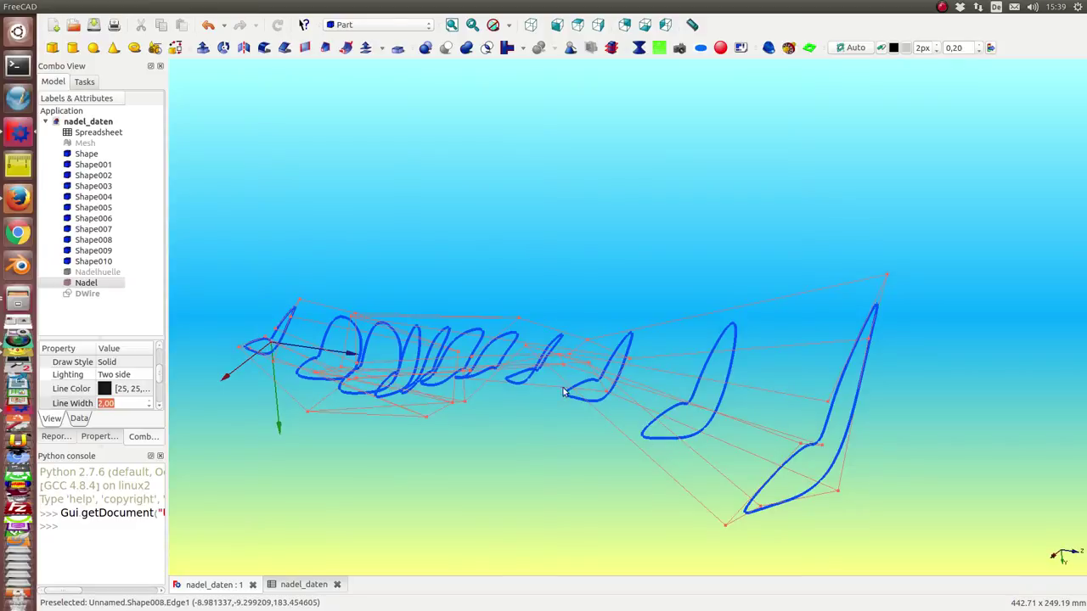
pyautogui.moveTo(349, 513)
pyautogui.mouseDown(button='middle')
pyautogui.moveTo(354, 494)
pyautogui.moveTo(442, 440)
pyautogui.mouseUp(button='middle')
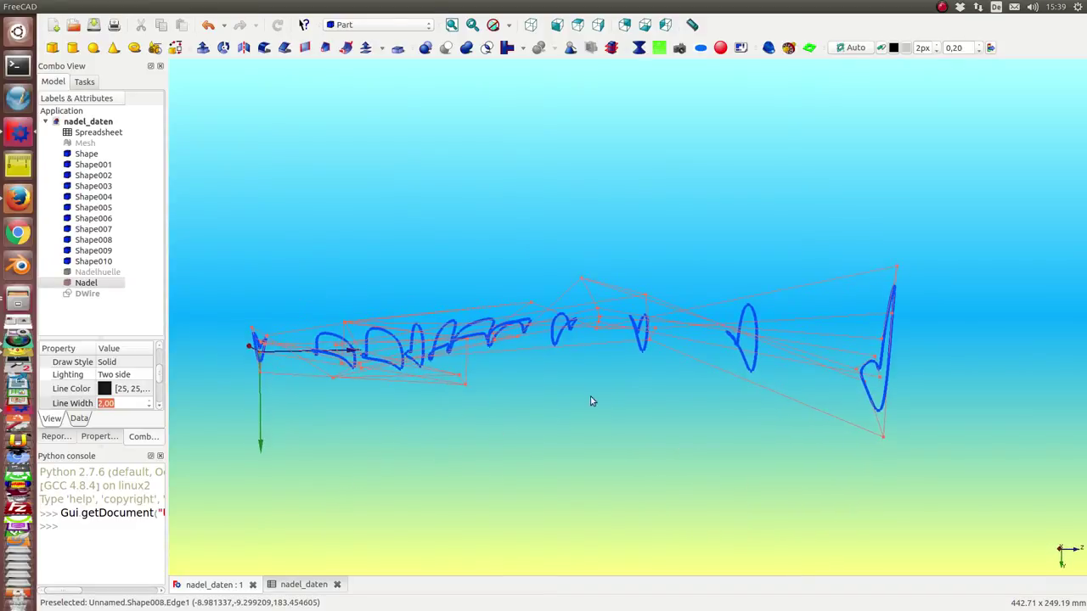
# Inspect the wire model from steep oblique angles and select the DWire backbone.
pyautogui.moveTo(526, 376)
pyautogui.mouseDown(button='middle')
pyautogui.moveTo(480, 444)
pyautogui.moveTo(487, 417)
pyautogui.moveTo(529, 374)
pyautogui.mouseUp(button='middle')
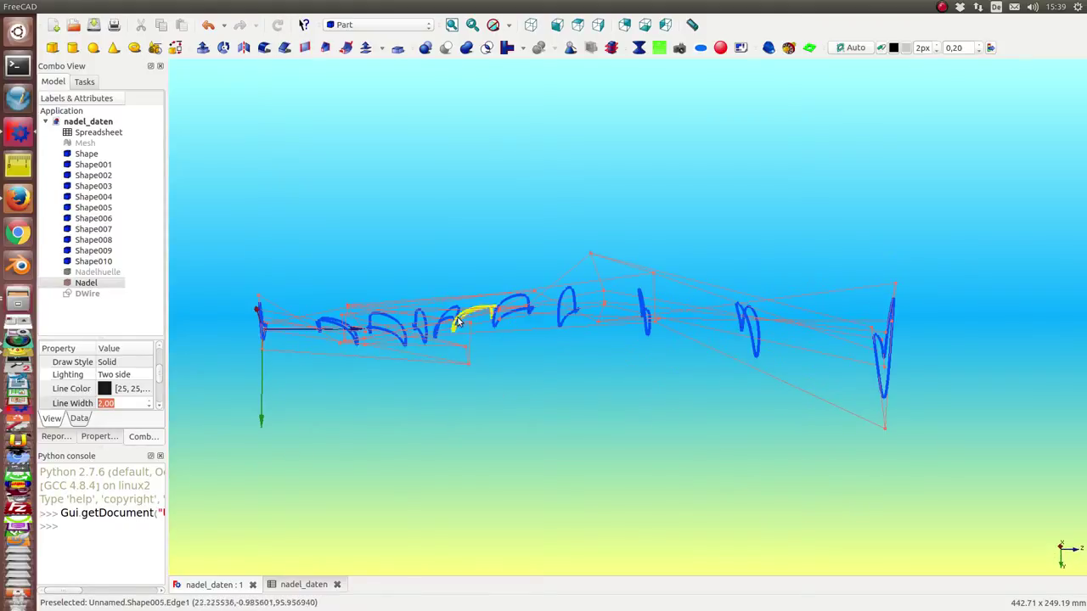
pyautogui.moveTo(346, 221); pyautogui.dragTo(345, 216, button='middle')
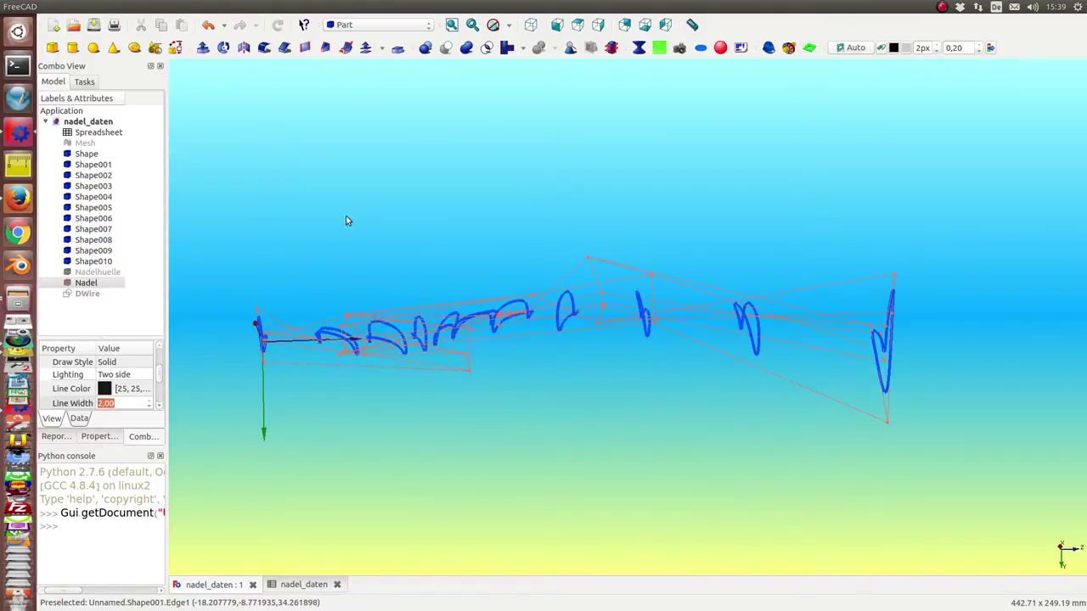
pyautogui.moveTo(218, 429)
pyautogui.mouseDown(button='middle')
pyautogui.moveTo(406, 385)
pyautogui.moveTo(444, 391)
pyautogui.mouseUp(button='middle')
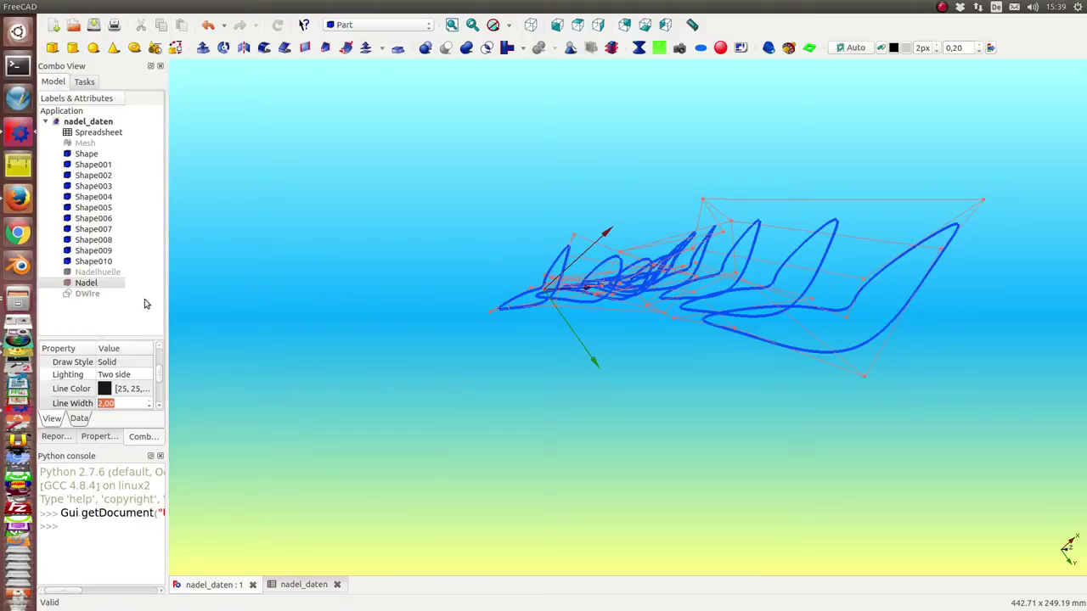
pyautogui.moveTo(559, 320)
pyautogui.mouseDown(button='middle')
pyautogui.moveTo(764, 297)
pyautogui.moveTo(478, 301)
pyautogui.mouseUp(button='middle')
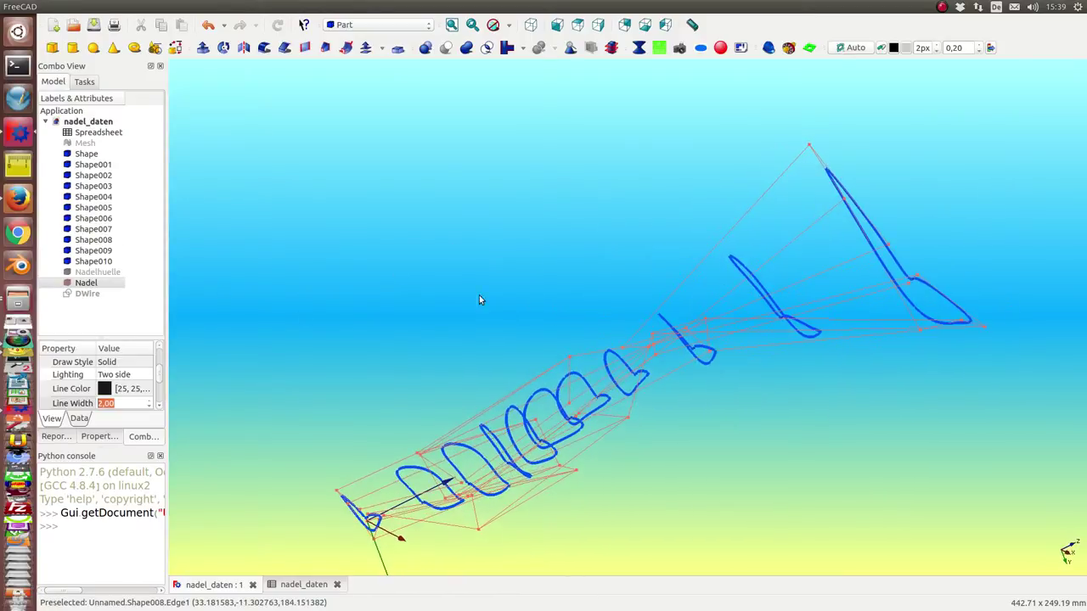
pyautogui.click(89, 293)
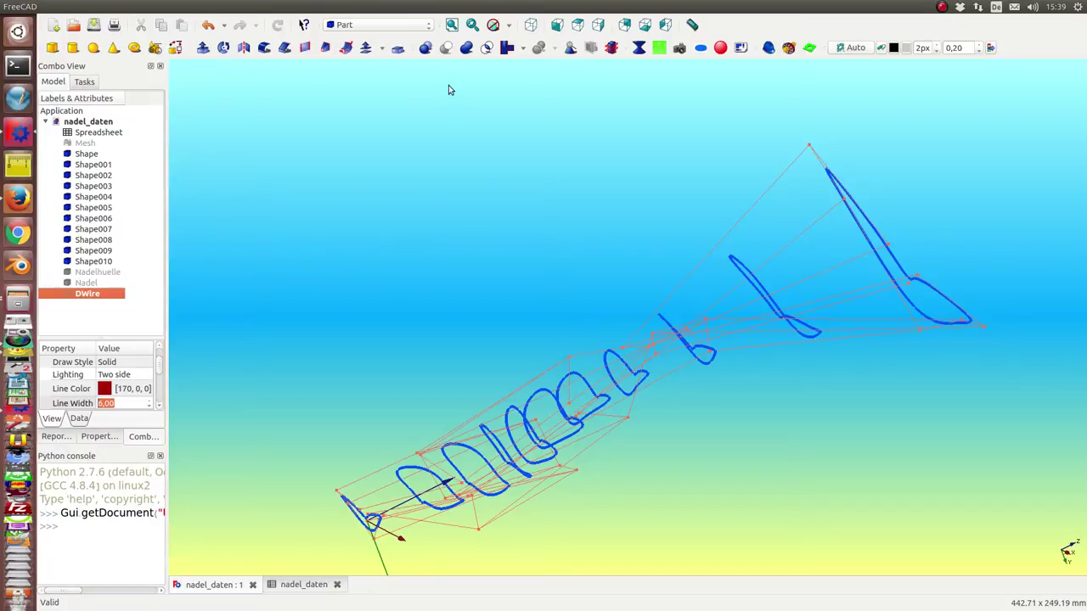
# Show the DWire backbone, then hide cross-section curves Shape through Shape010 and reselect DWire.
pyautogui.press('space')
pyautogui.moveTo(473, 161)
pyautogui.mouseDown(button='middle')
pyautogui.moveTo(539, 283)
pyautogui.moveTo(523, 218)
pyautogui.moveTo(924, 348)
pyautogui.moveTo(920, 284)
pyautogui.moveTo(606, 521)
pyautogui.moveTo(544, 351)
pyautogui.moveTo(563, 245)
pyautogui.moveTo(662, 211)
pyautogui.moveTo(781, 278)
pyautogui.moveTo(735, 232)
pyautogui.moveTo(704, 225)
pyautogui.moveTo(727, 272)
pyautogui.moveTo(724, 252)
pyautogui.moveTo(724, 276)
pyautogui.moveTo(705, 175)
pyautogui.moveTo(716, 235)
pyautogui.moveTo(653, 347)
pyautogui.mouseUp(button='middle')
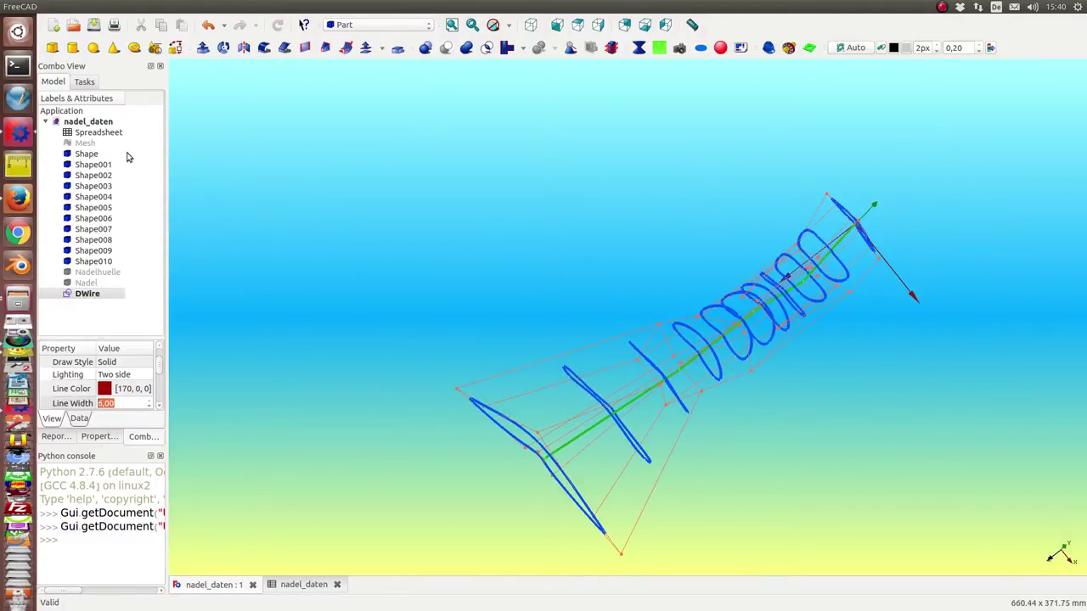
pyautogui.click(93, 154)
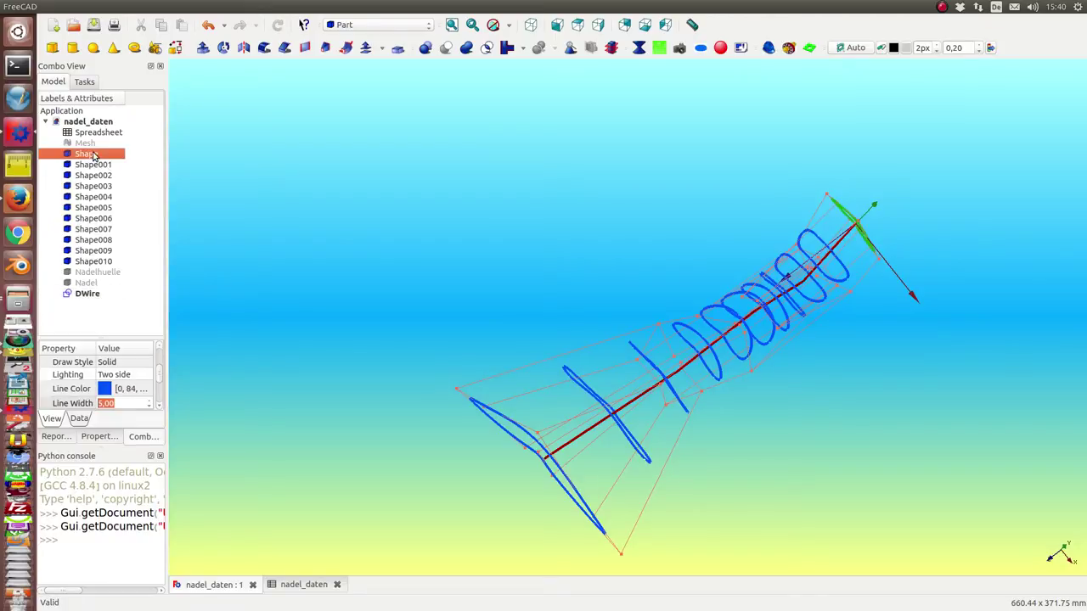
pyautogui.hotkey('shift', 'Down')
pyautogui.hotkey('shift', 'Down')
pyautogui.hotkey('shift', 'Down')
pyautogui.hotkey('shift', 'Down')
pyautogui.hotkey('shift', 'Down')
pyautogui.hotkey('shift', 'Down')
pyautogui.hotkey('shift', 'Down')
pyautogui.hotkey('shift', 'Down')
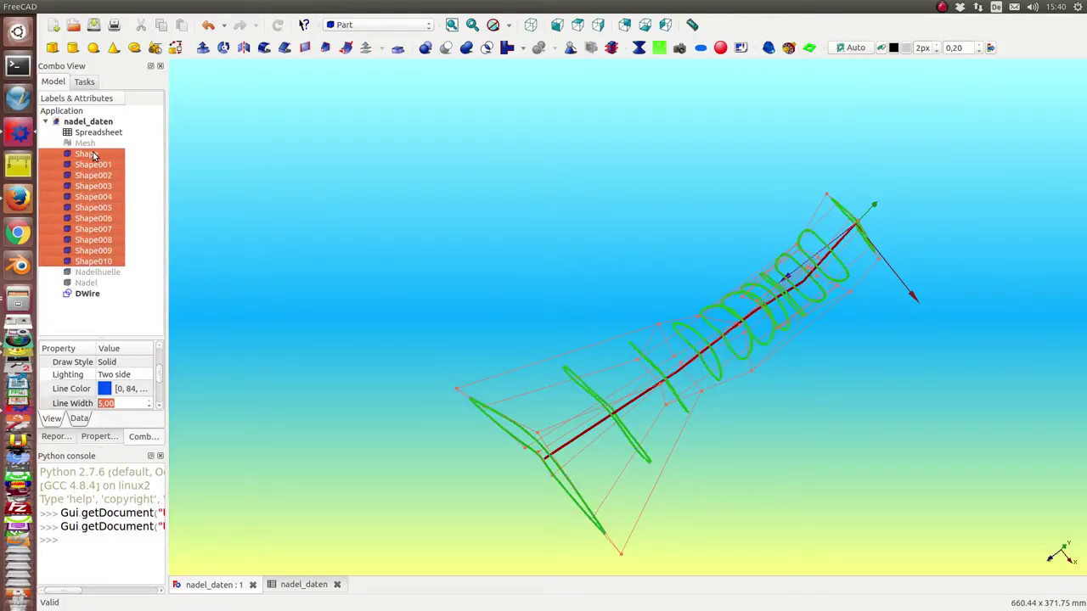
pyautogui.press('space')
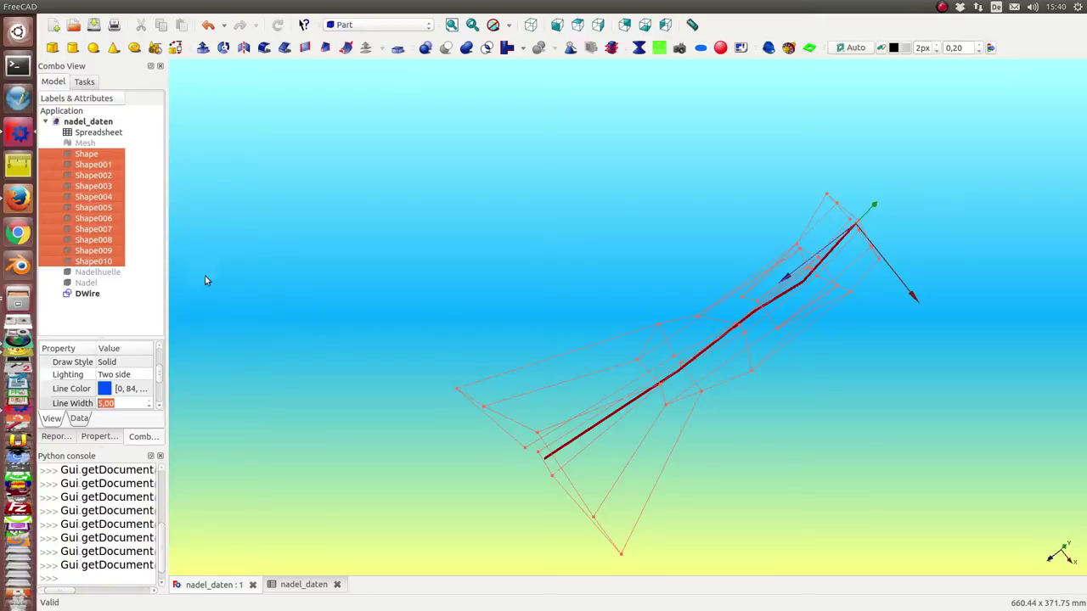
pyautogui.click(88, 294)
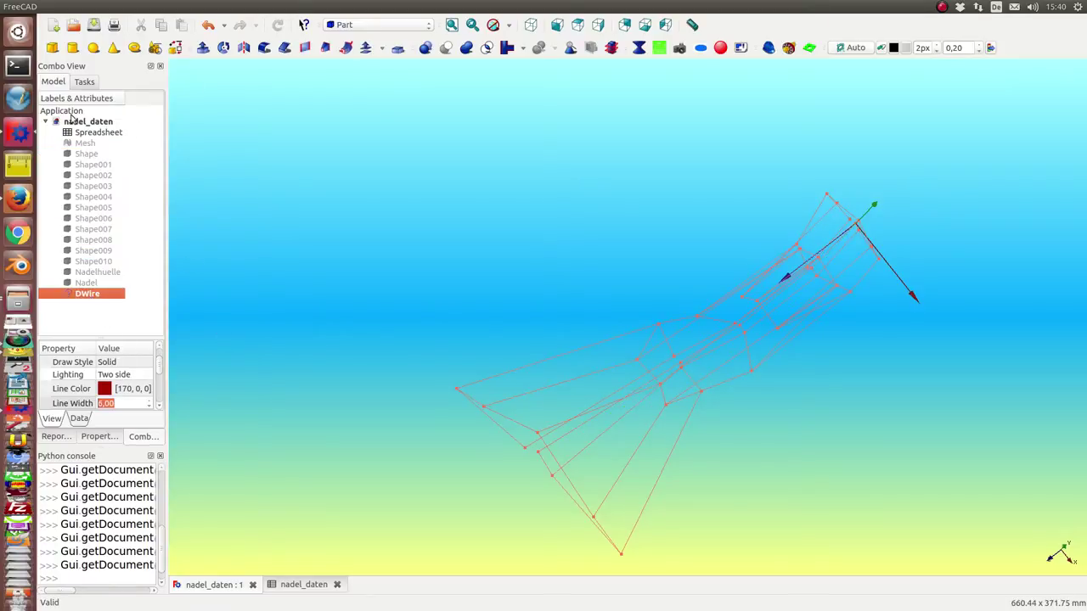
# Show the red Mesh wireframe, orbit and zoom to inspect it, then turn Nadel back on.
pyautogui.click(85, 144)
pyautogui.press('space')
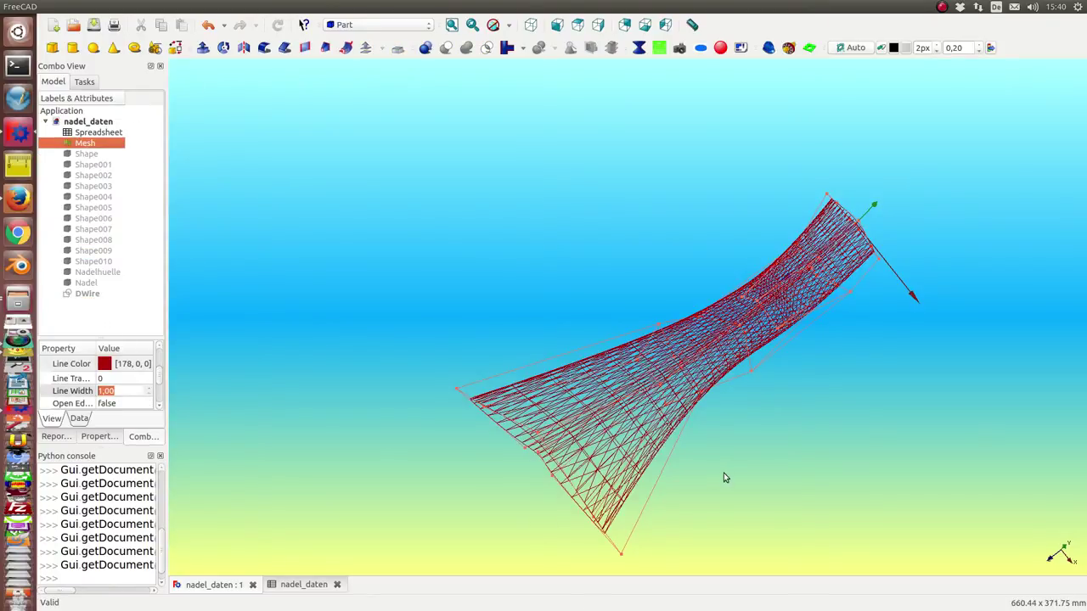
pyautogui.click(724, 477)
pyautogui.moveTo(724, 478)
pyautogui.mouseDown(button='middle')
pyautogui.moveTo(668, 316)
pyautogui.moveTo(708, 518)
pyautogui.moveTo(737, 529)
pyautogui.moveTo(742, 403)
pyautogui.moveTo(693, 309)
pyautogui.moveTo(368, 306)
pyautogui.moveTo(281, 332)
pyautogui.mouseUp(button='middle')
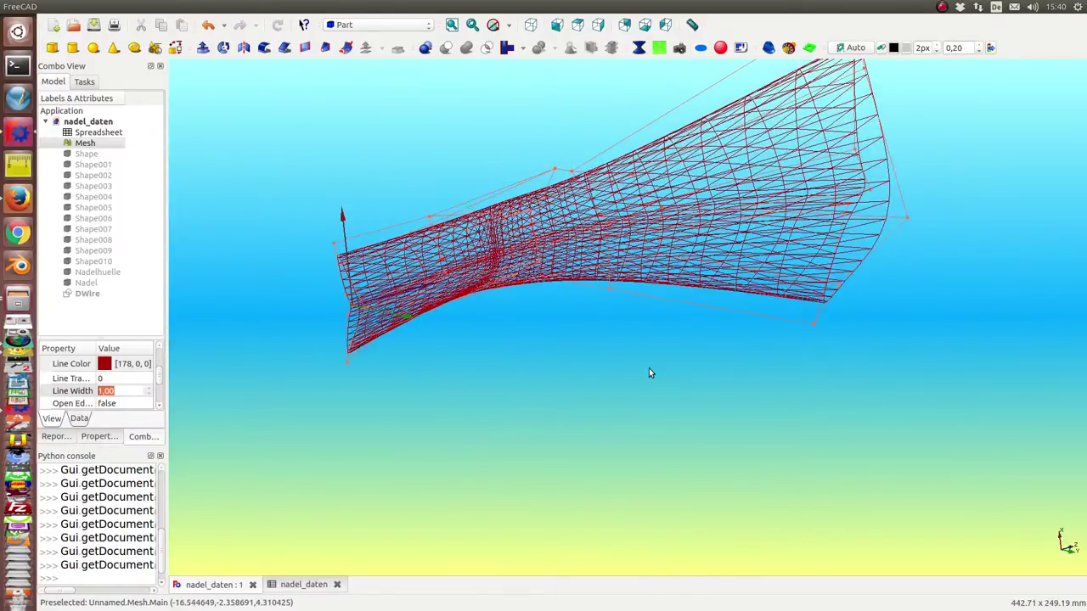
pyautogui.moveTo(647, 371)
pyautogui.mouseDown(button='middle')
pyautogui.moveTo(648, 410)
pyautogui.moveTo(677, 427)
pyautogui.moveTo(608, 395)
pyautogui.moveTo(521, 382)
pyautogui.moveTo(625, 351)
pyautogui.mouseUp(button='middle')
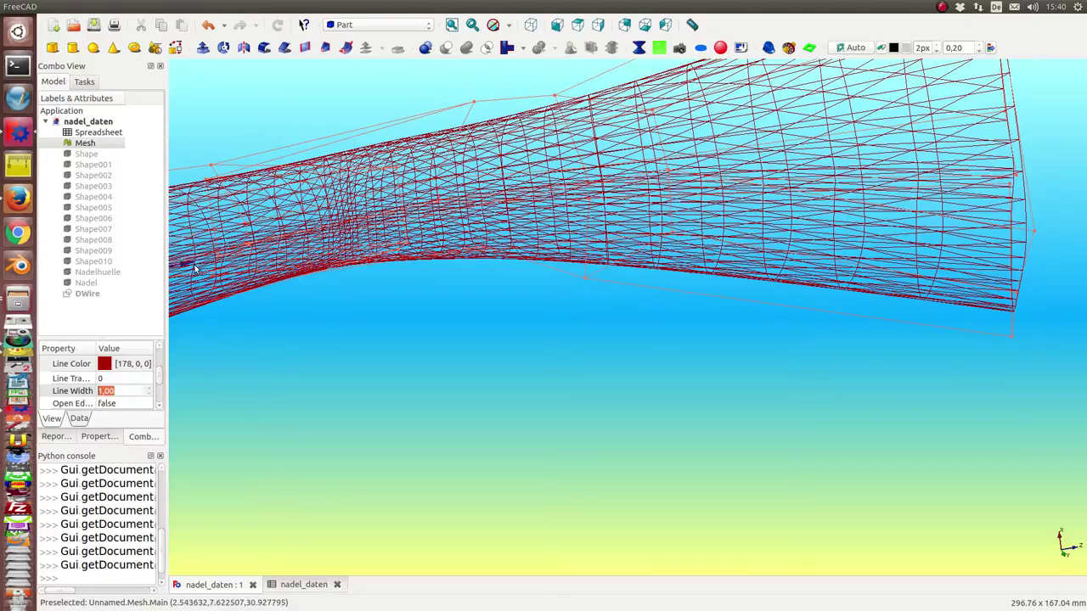
pyautogui.scroll(-2, 348, 348)
pyautogui.scroll(-2, 348, 348)
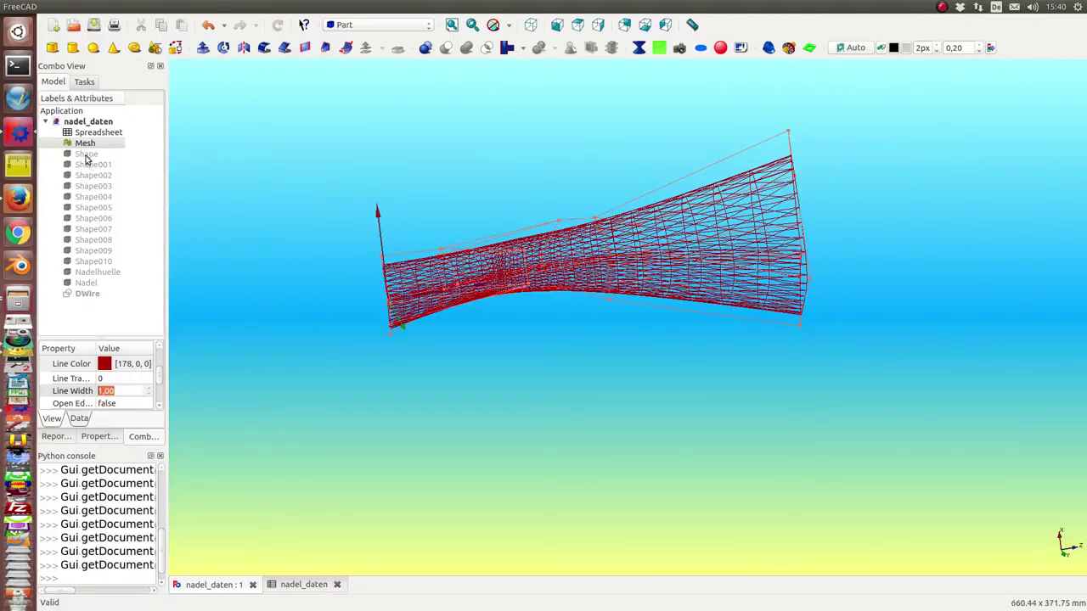
pyautogui.click(86, 283)
pyautogui.press('space')
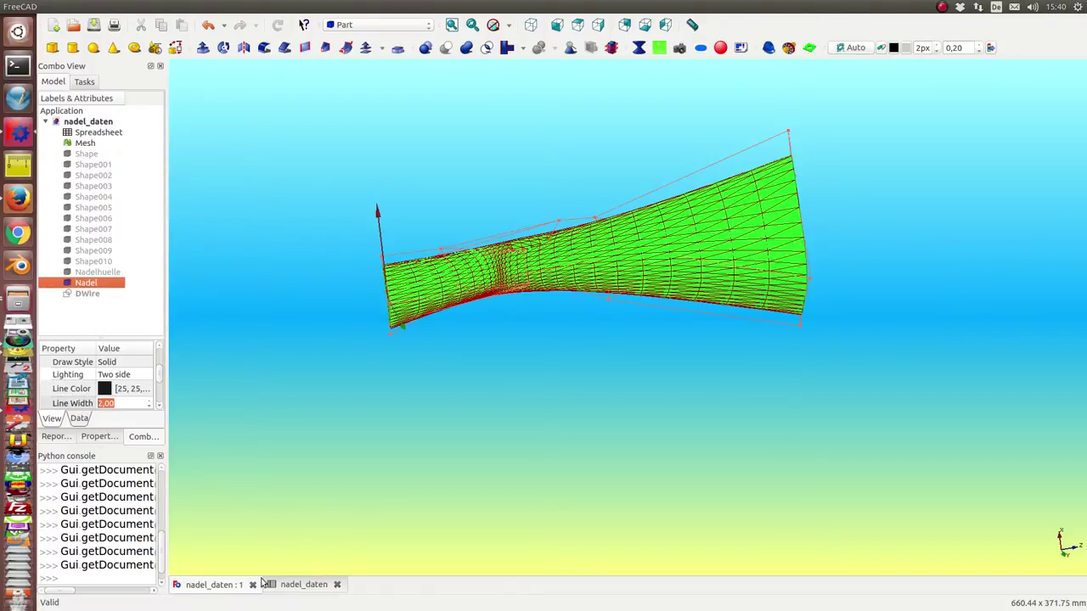
pyautogui.moveTo(194, 5)
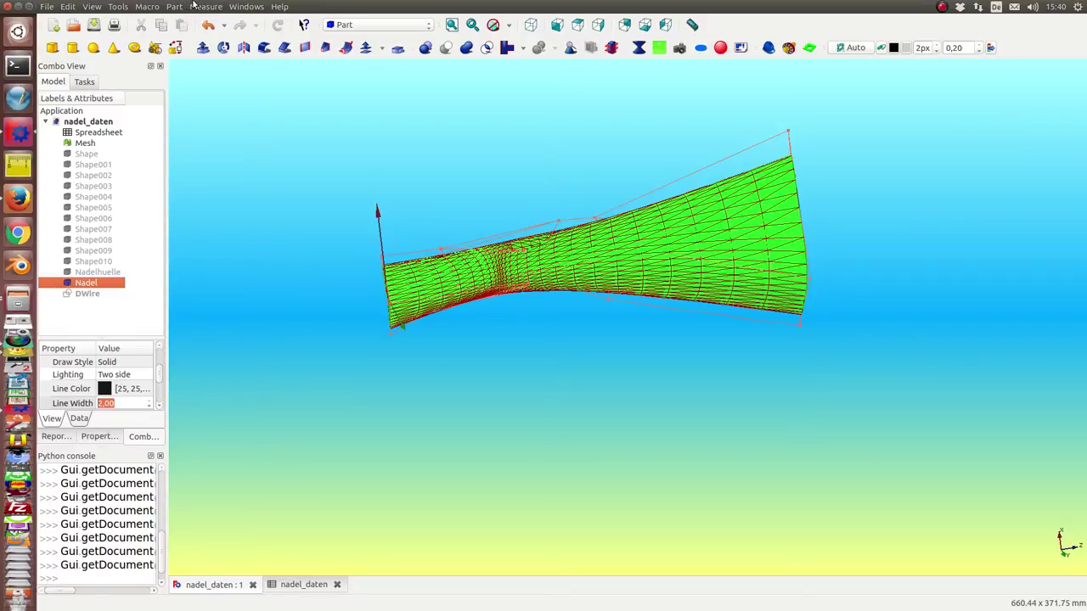
pyautogui.click(251, 7)
pyautogui.click(264, 53)
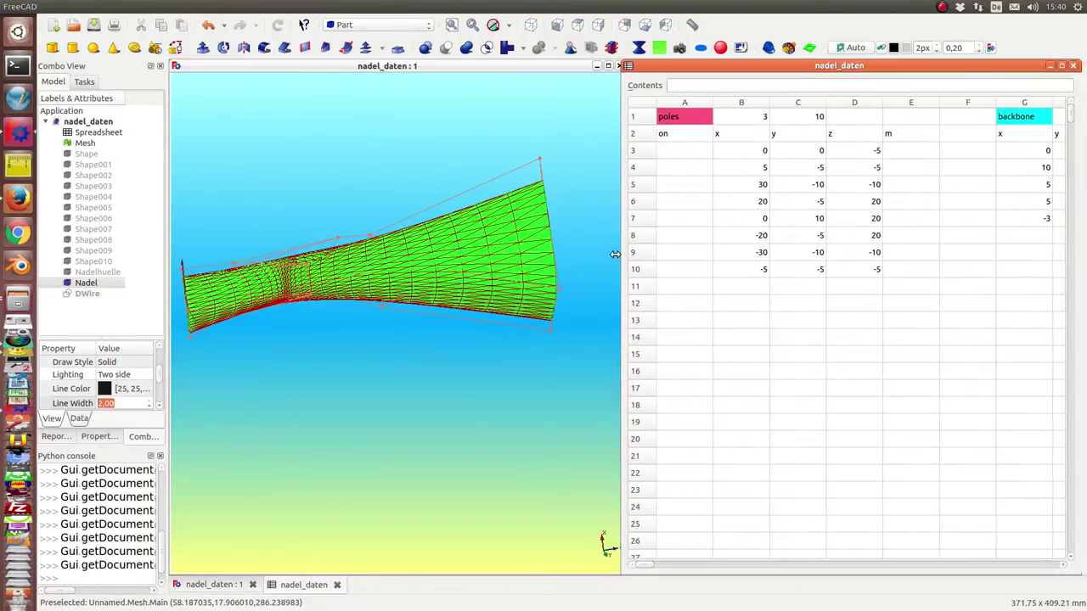
pyautogui.moveTo(629, 255); pyautogui.dragTo(538, 255)
pyautogui.scroll(-3, 351, 344)
pyautogui.click(350, 343)
pyautogui.moveTo(351, 344); pyautogui.dragTo(396, 371)
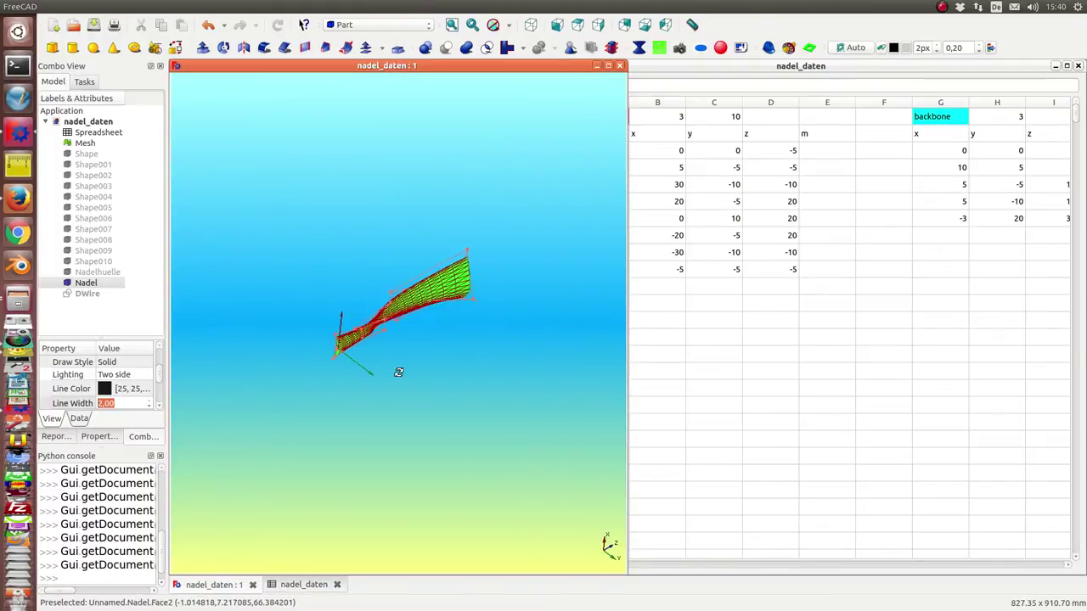
pyautogui.click(743, 295)
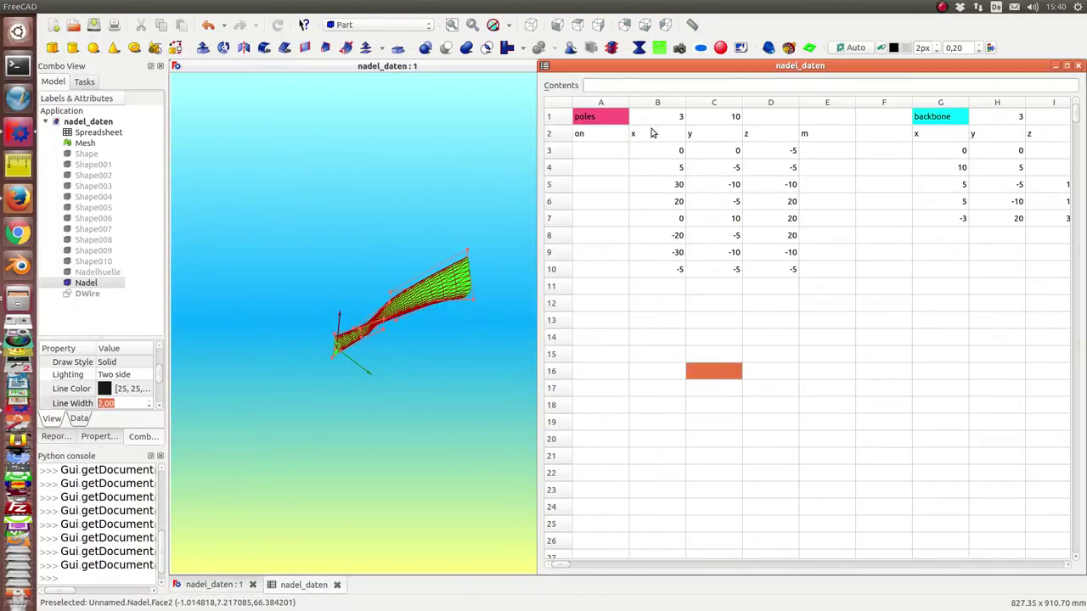
pyautogui.moveTo(403, 354); pyautogui.dragTo(177, 165)
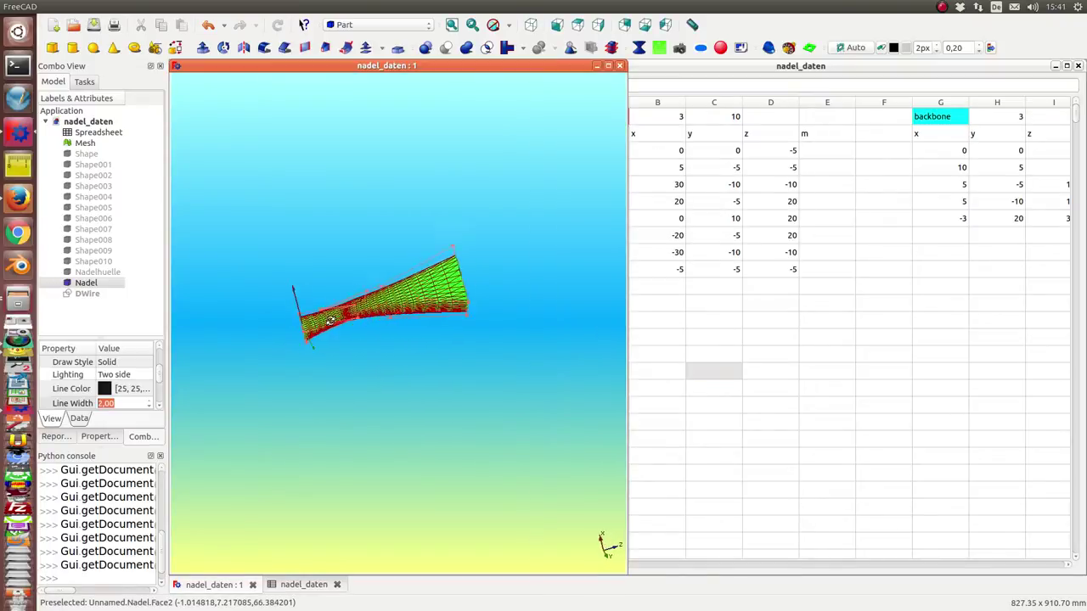
# Identify Shape001's curve, then widen the spreadsheet beside a narrower 3D view.
pyautogui.click(85, 165)
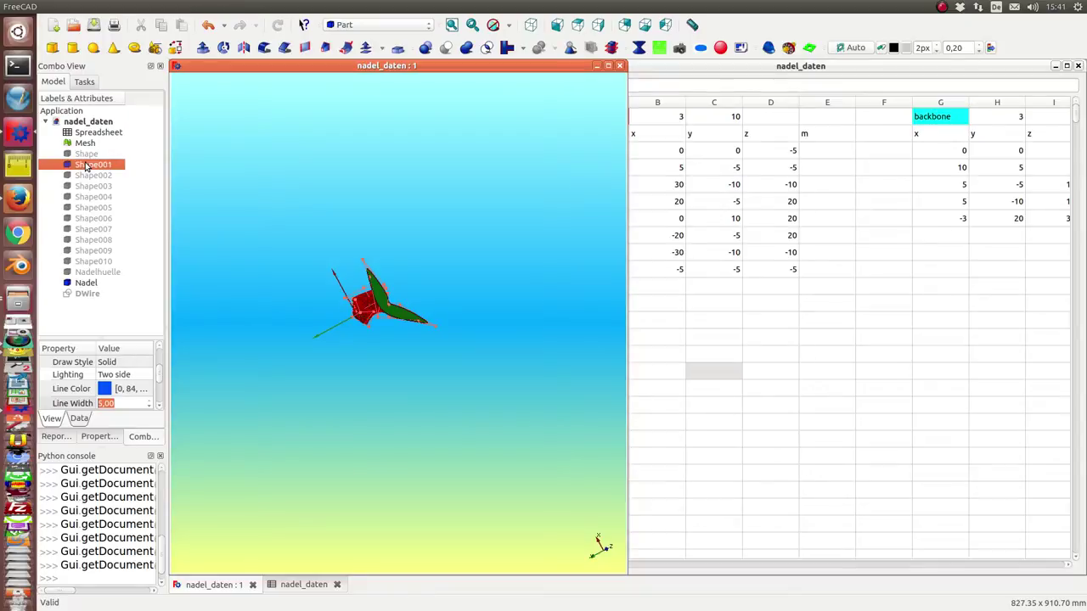
pyautogui.scroll(3, 365, 255)
pyautogui.scroll(3, 374, 257)
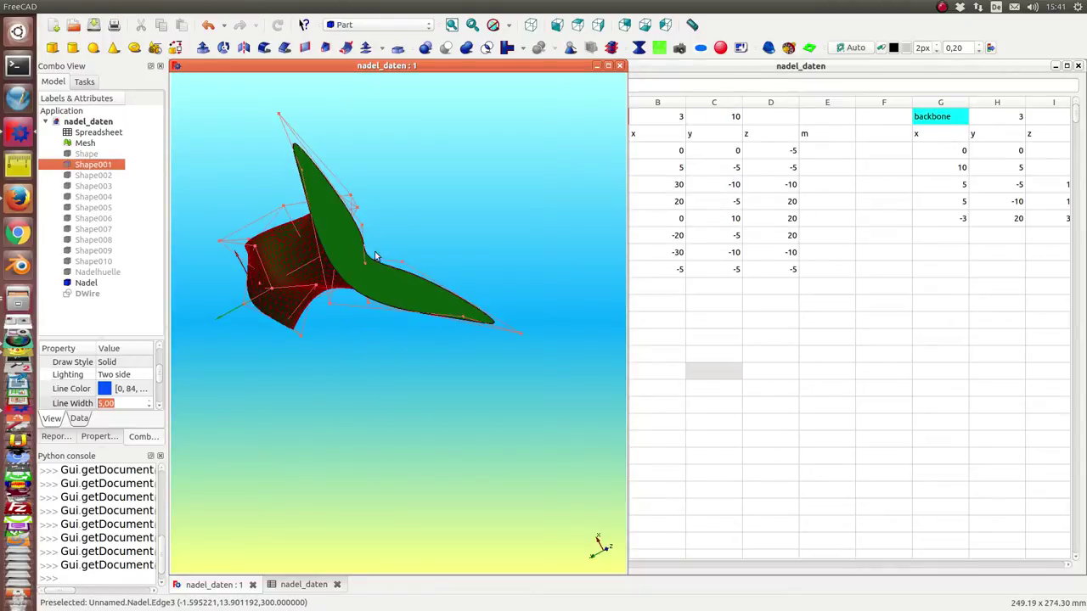
pyautogui.click(305, 157)
pyautogui.click(306, 157)
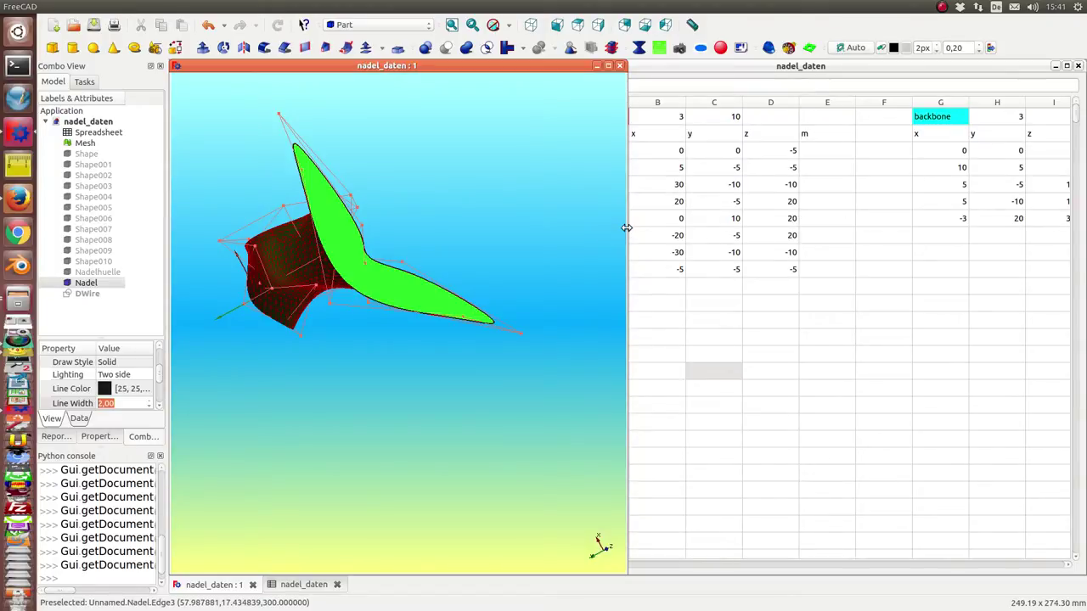
pyautogui.moveTo(626, 228); pyautogui.dragTo(461, 230)
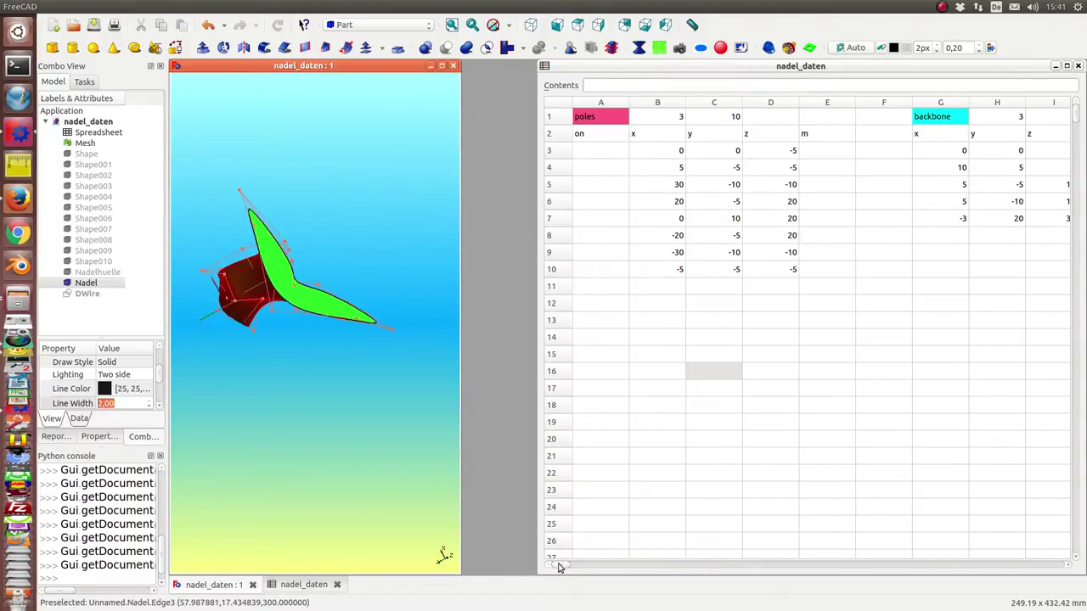
pyautogui.moveTo(558, 566); pyautogui.dragTo(560, 566)
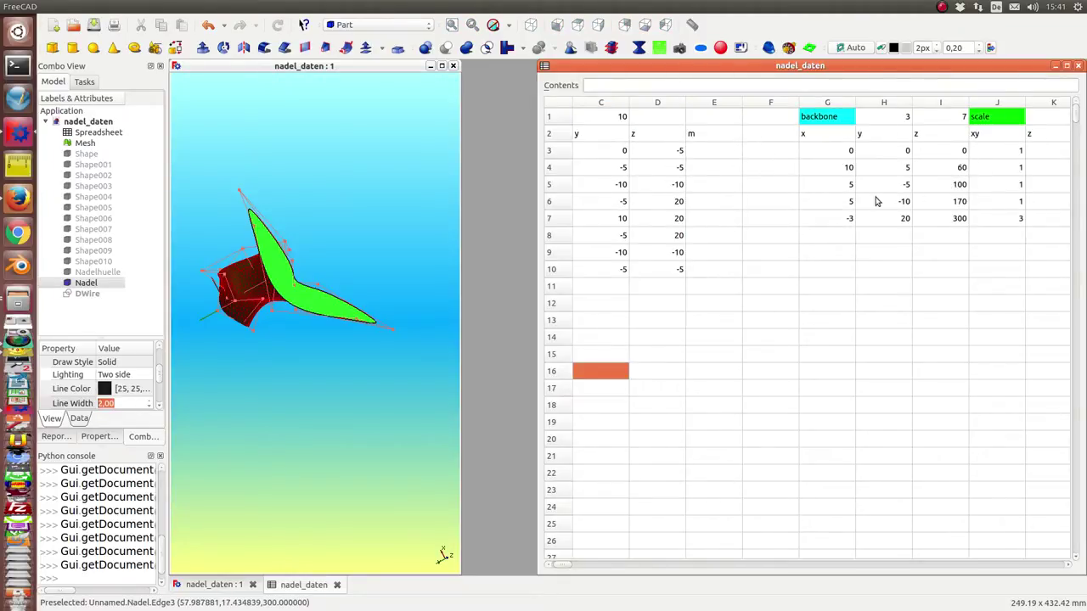
# Inspect DWire, Mesh and Nadel, orbiting the needle to a nearly edge-on view.
pyautogui.click(94, 293)
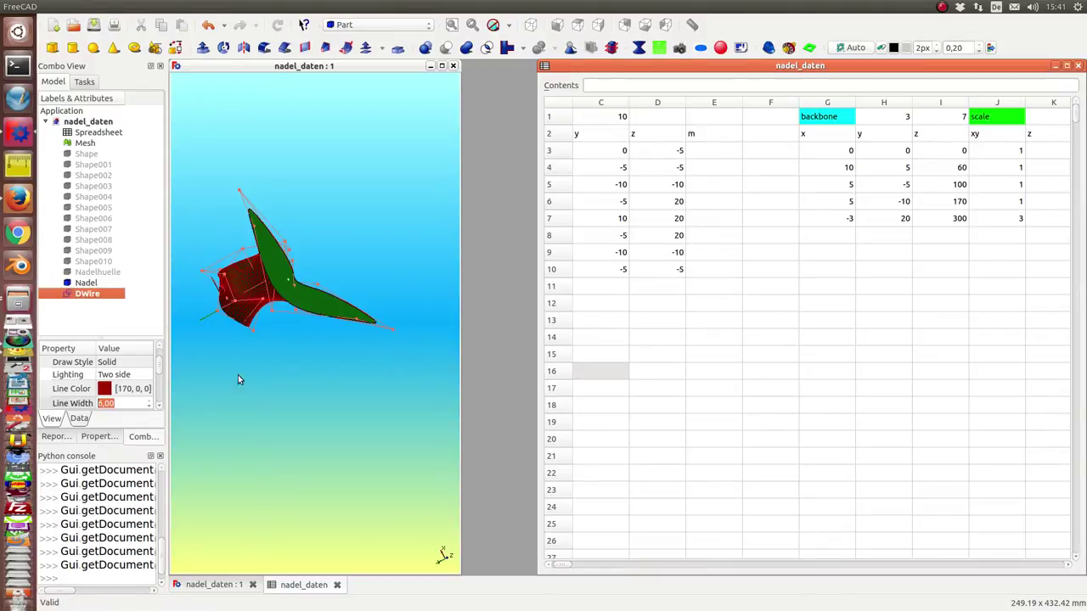
pyautogui.moveTo(238, 380)
pyautogui.mouseDown(button='middle')
pyautogui.moveTo(260, 399)
pyautogui.moveTo(291, 364)
pyautogui.moveTo(287, 247)
pyautogui.moveTo(306, 233)
pyautogui.moveTo(145, 262)
pyautogui.mouseUp(button='middle')
pyautogui.click(84, 144)
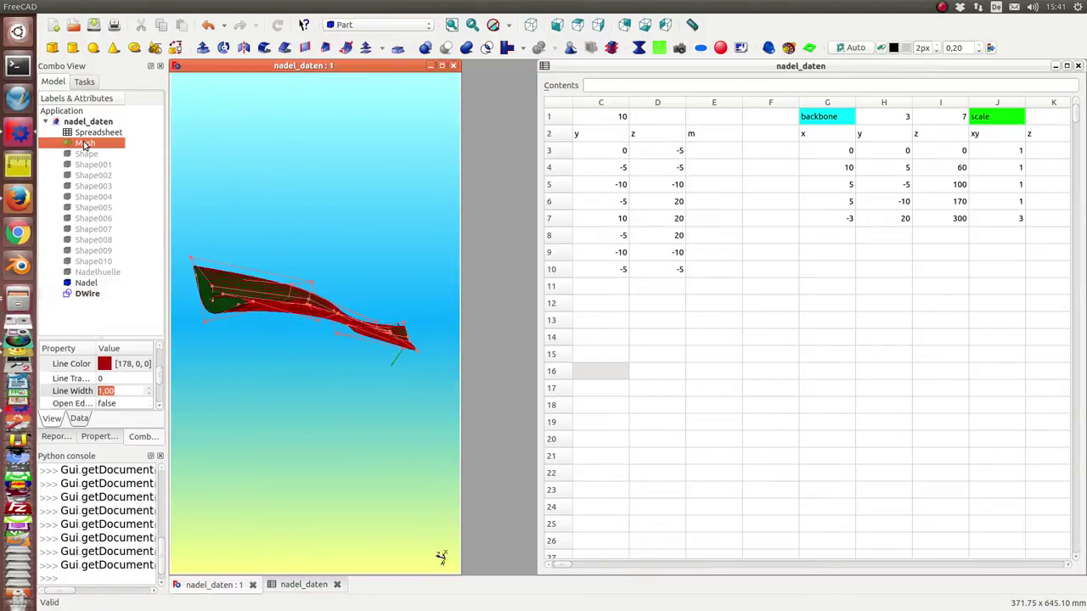
pyautogui.click(81, 283)
pyautogui.moveTo(271, 393)
pyautogui.mouseDown(button='middle')
pyautogui.moveTo(300, 354)
pyautogui.moveTo(332, 382)
pyautogui.moveTo(320, 415)
pyautogui.moveTo(304, 354)
pyautogui.moveTo(325, 345)
pyautogui.moveTo(349, 393)
pyautogui.moveTo(332, 427)
pyautogui.mouseUp(button='middle')
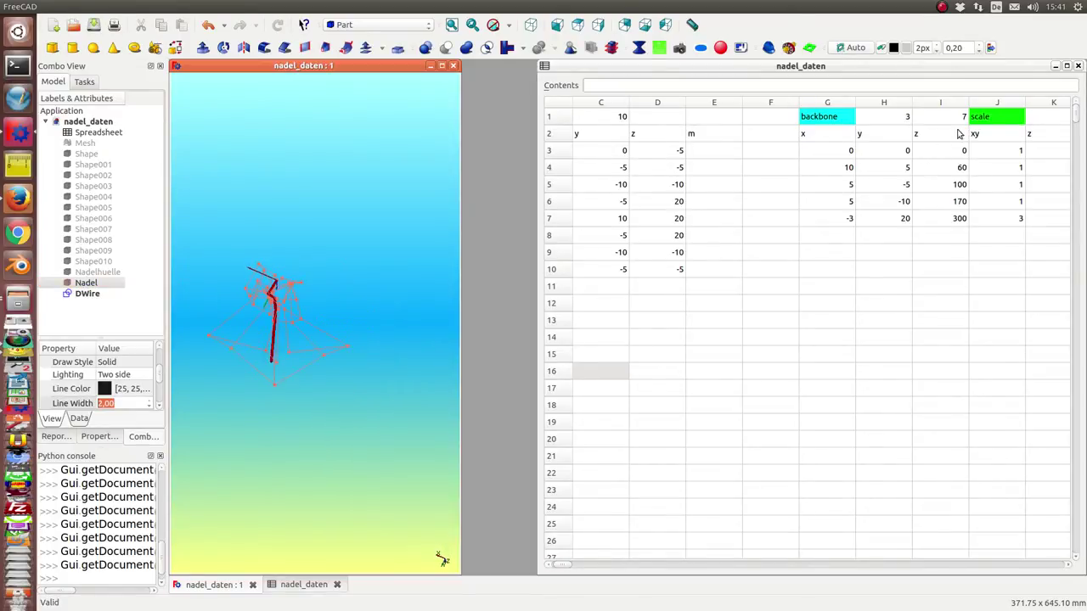
# Highlight Shape010's curve, check z scales in K3 and K7, and reveal the rotation columns.
pyautogui.click(564, 567)
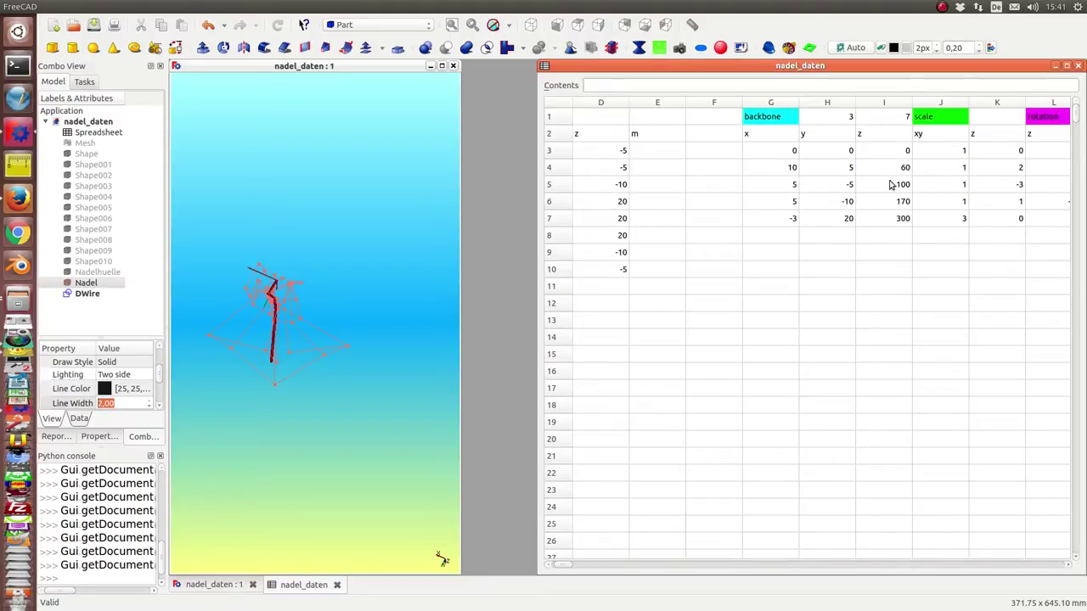
pyautogui.click(90, 264)
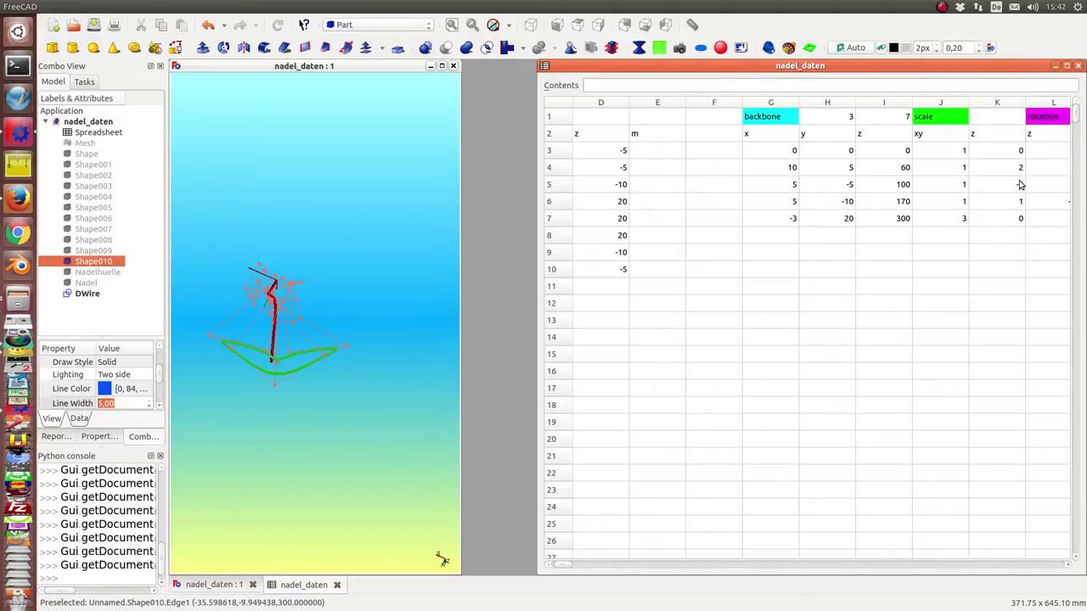
pyautogui.click(1016, 153)
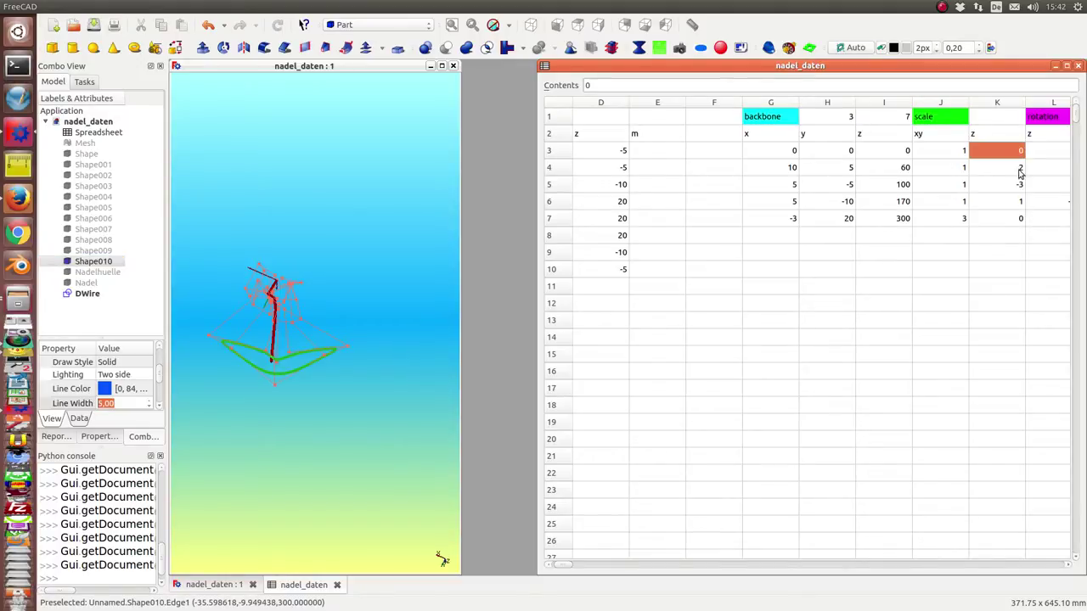
pyautogui.click(1015, 220)
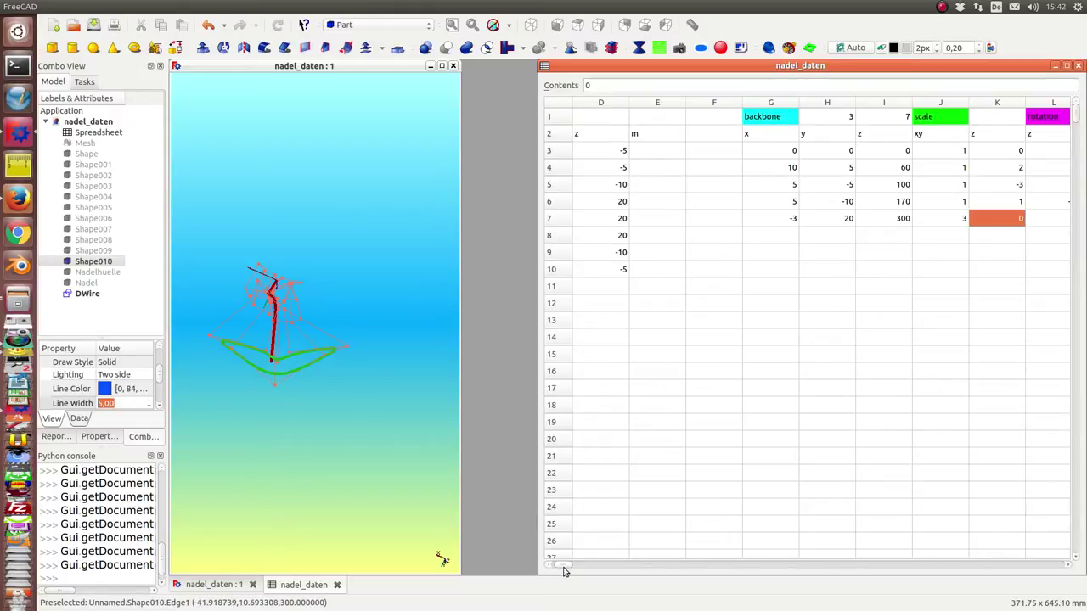
pyautogui.hscroll(1, 562, 568)
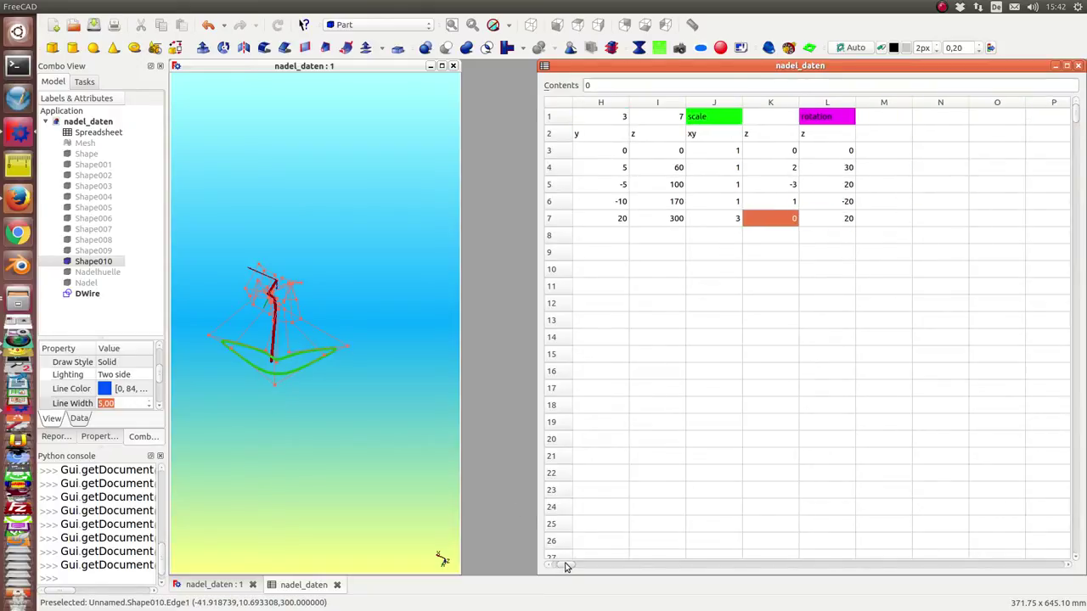
pyautogui.hscroll(1, 565, 563)
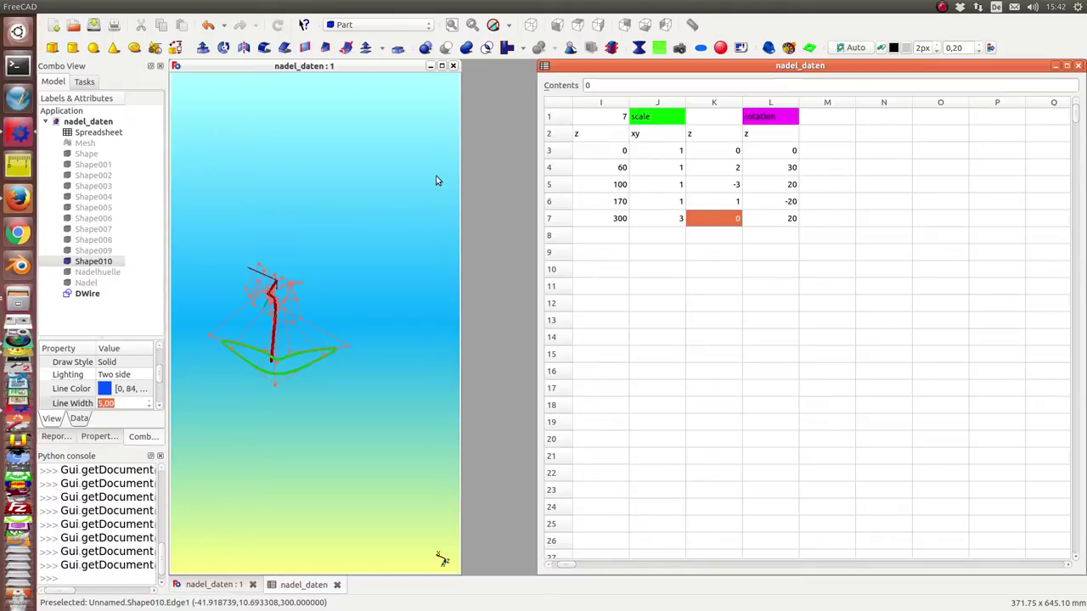
# Show the green Nadel loft surface again and orbit it to a low, wide view.
pyautogui.moveTo(427, 199); pyautogui.dragTo(340, 163, button='middle')
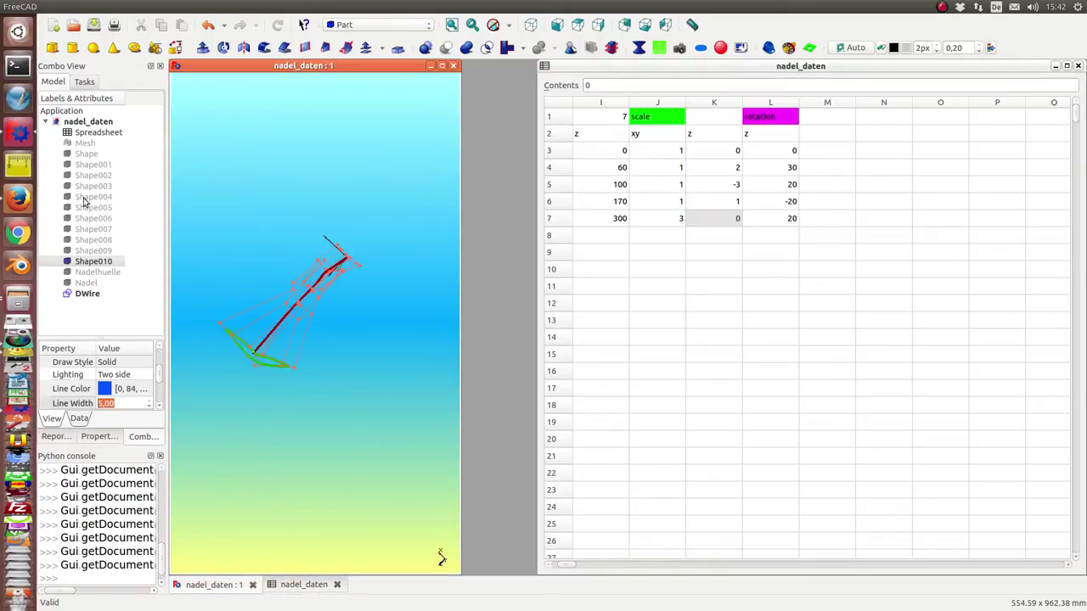
pyautogui.click(85, 283)
pyautogui.press('space')
pyautogui.moveTo(274, 161)
pyautogui.mouseDown(button='middle')
pyautogui.moveTo(364, 304)
pyautogui.moveTo(379, 352)
pyautogui.moveTo(346, 289)
pyautogui.moveTo(278, 235)
pyautogui.moveTo(228, 235)
pyautogui.moveTo(311, 365)
pyautogui.moveTo(328, 412)
pyautogui.moveTo(383, 286)
pyautogui.moveTo(340, 255)
pyautogui.moveTo(281, 246)
pyautogui.moveTo(238, 321)
pyautogui.moveTo(323, 388)
pyautogui.moveTo(357, 329)
pyautogui.moveTo(266, 174)
pyautogui.mouseUp(button='middle')
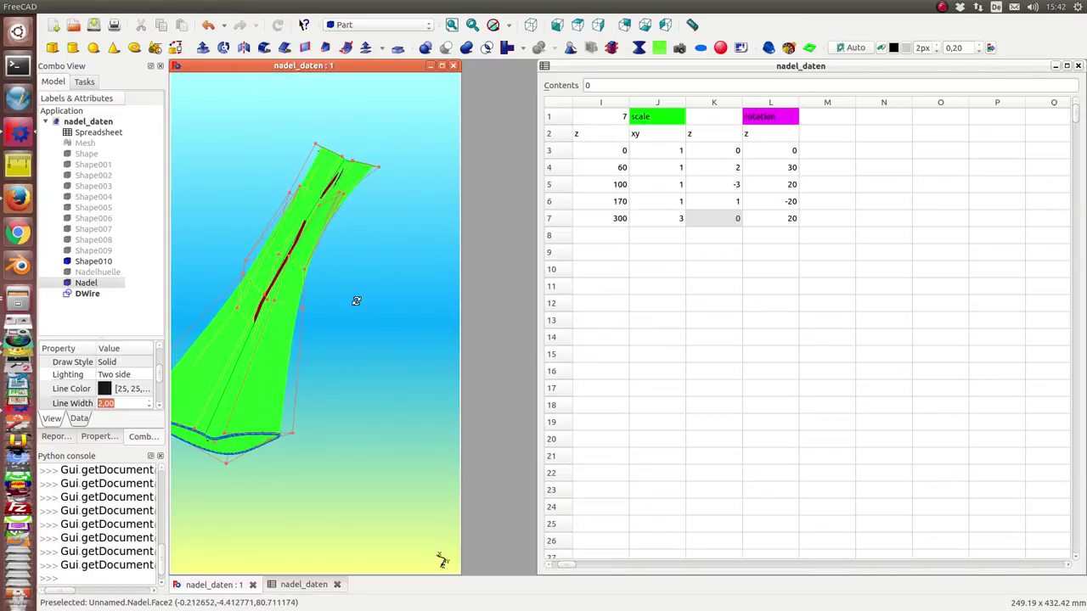
pyautogui.moveTo(357, 300)
pyautogui.mouseDown(button='middle')
pyautogui.moveTo(413, 322)
pyautogui.moveTo(398, 257)
pyautogui.moveTo(368, 231)
pyautogui.moveTo(315, 254)
pyautogui.moveTo(334, 297)
pyautogui.moveTo(347, 303)
pyautogui.moveTo(353, 287)
pyautogui.mouseUp(button='middle')
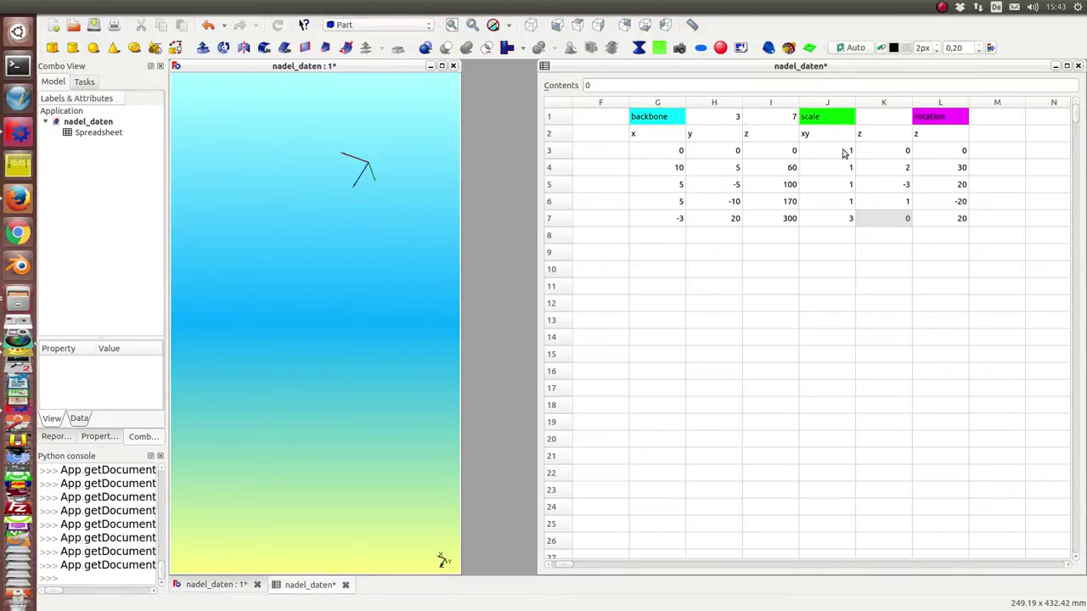
# Set the last backbone point's xy scale in J7 to 0.1.
pyautogui.click(850, 220)
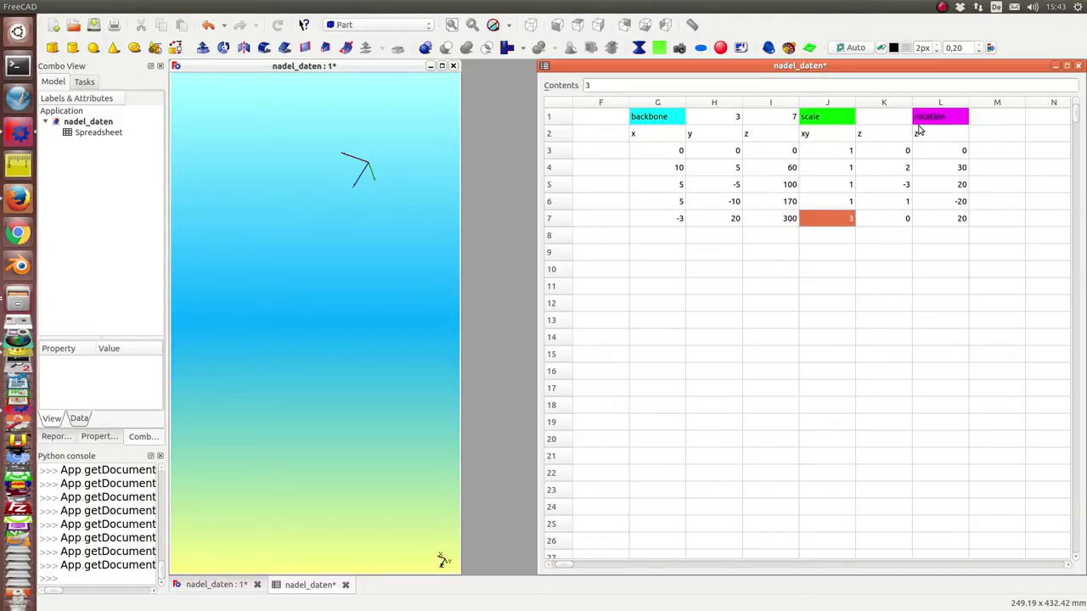
pyautogui.write('0.1')
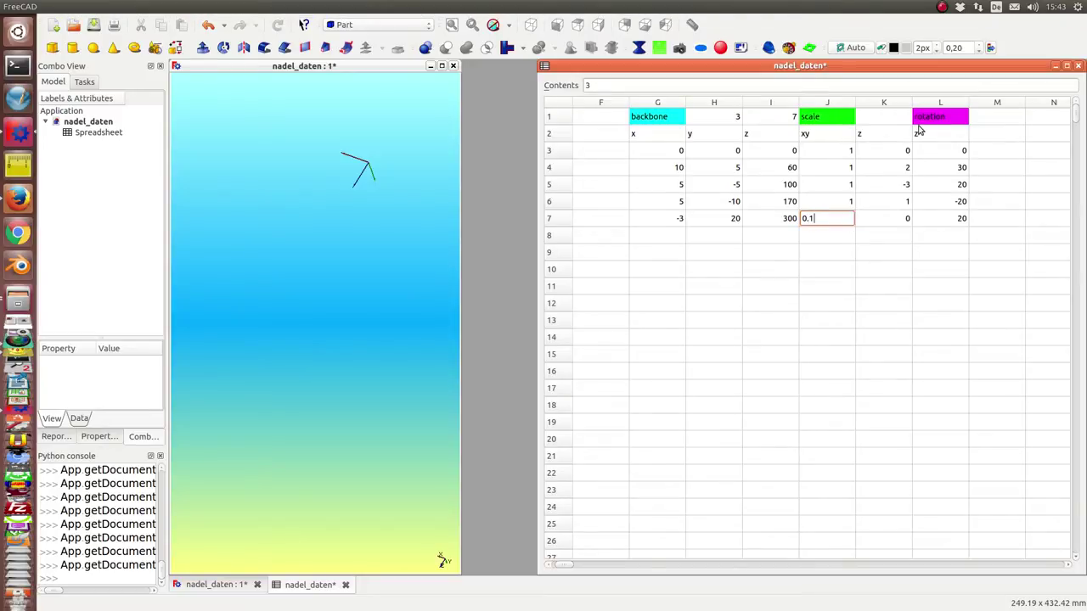
pyautogui.press('Return')
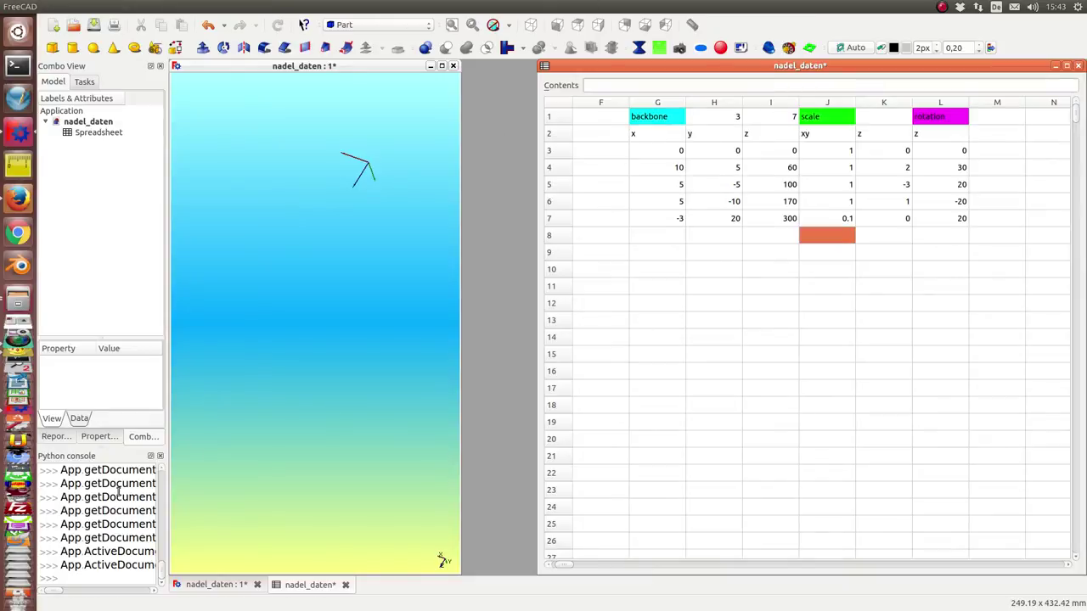
# Paste and run the needle-building script in the Python console to regenerate the surface.
pyautogui.click(78, 510)
pyautogui.press('Return')
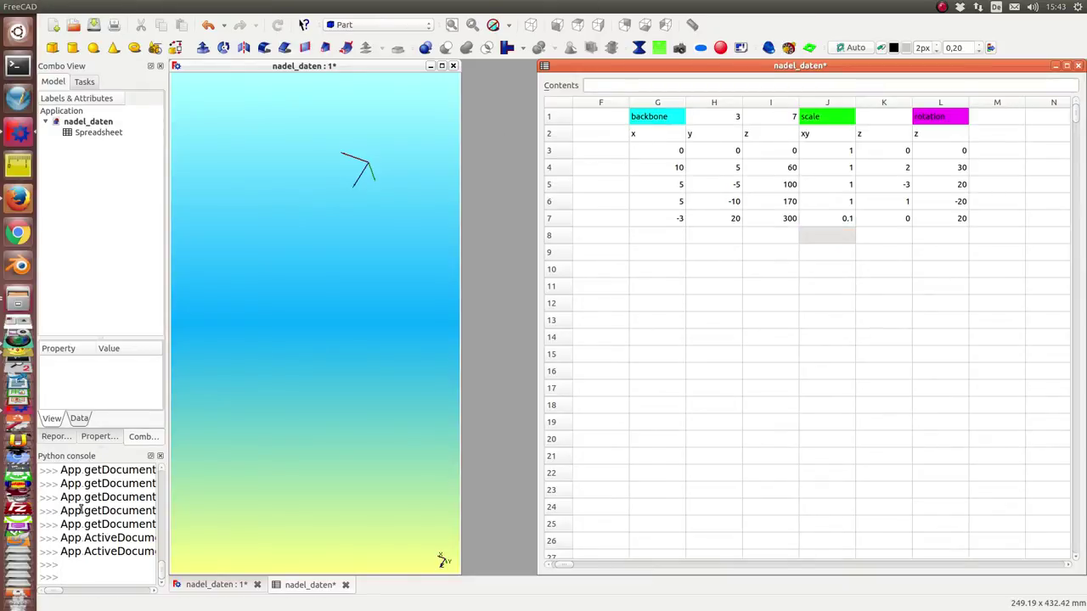
pyautogui.hotkey('ctrl', 'v')
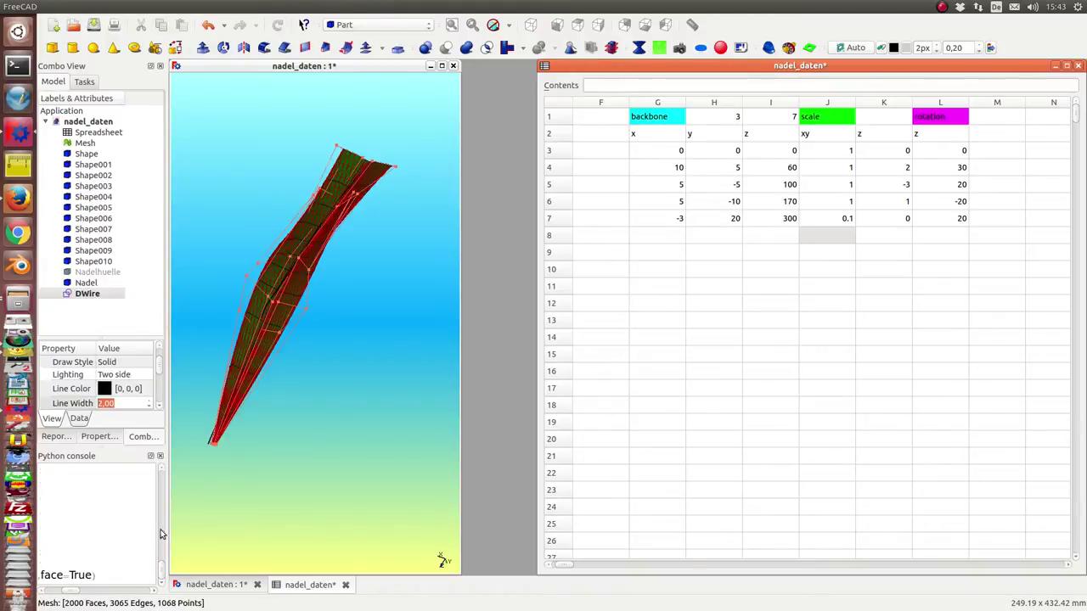
# Orbit around the regenerated needle to inspect its sharp tip from the other side.
pyautogui.moveTo(266, 480)
pyautogui.mouseDown(button='middle')
pyautogui.moveTo(282, 374)
pyautogui.moveTo(300, 399)
pyautogui.mouseUp(button='middle')
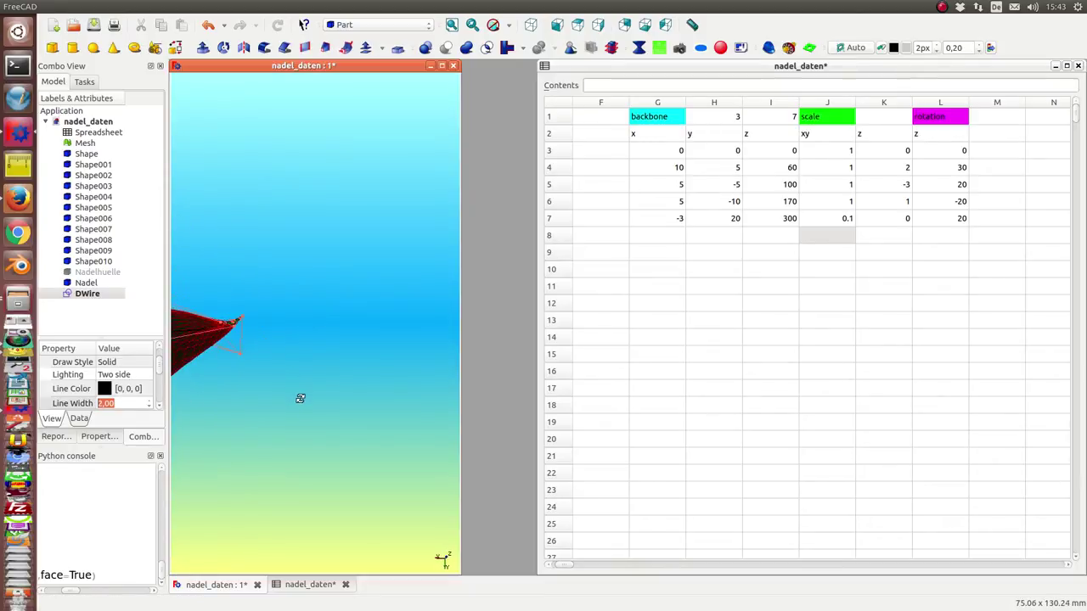
pyautogui.moveTo(261, 358)
pyautogui.mouseDown(button='middle')
pyautogui.moveTo(305, 339)
pyautogui.moveTo(381, 485)
pyautogui.moveTo(494, 389)
pyautogui.moveTo(424, 254)
pyautogui.mouseUp(button='middle')
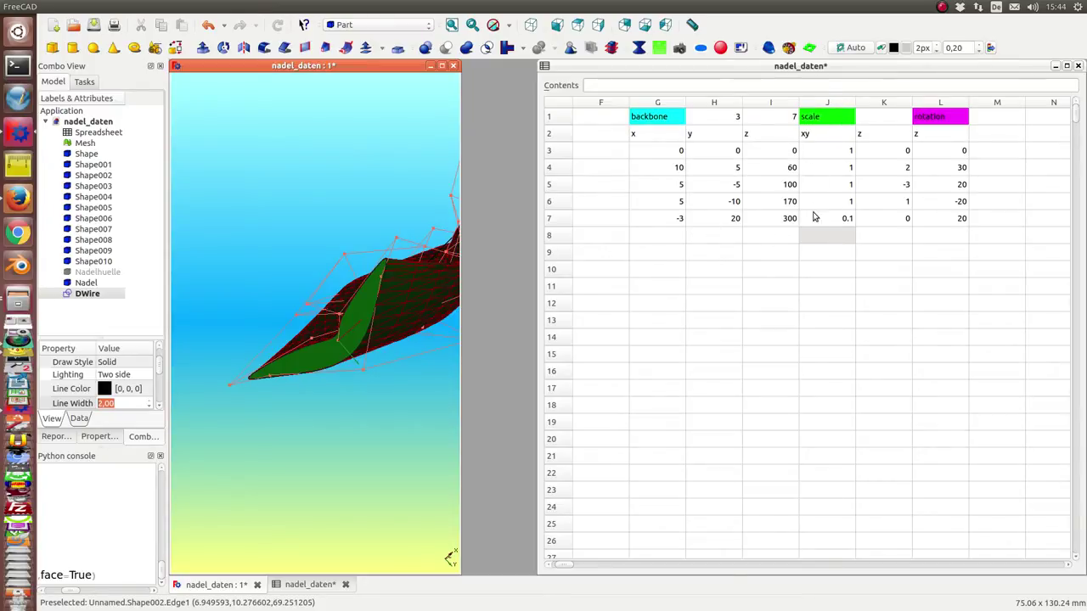
pyautogui.moveTo(395, 399)
pyautogui.mouseDown(button='middle')
pyautogui.moveTo(284, 282)
pyautogui.moveTo(306, 272)
pyautogui.mouseUp(button='middle')
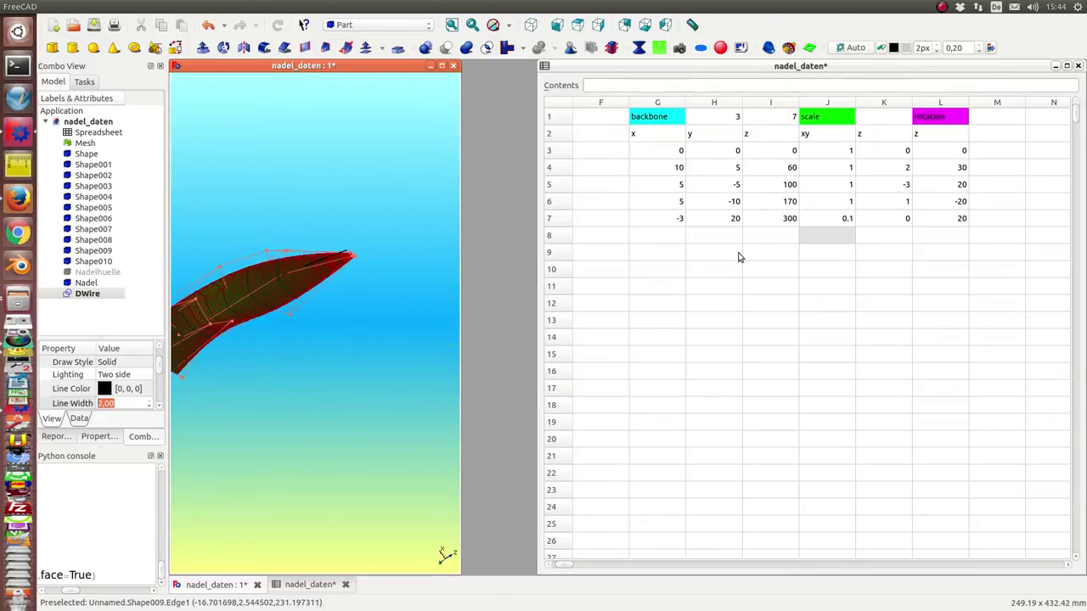
# Set the fourth backbone point's xy scale in J6 to 4.
pyautogui.click(845, 204)
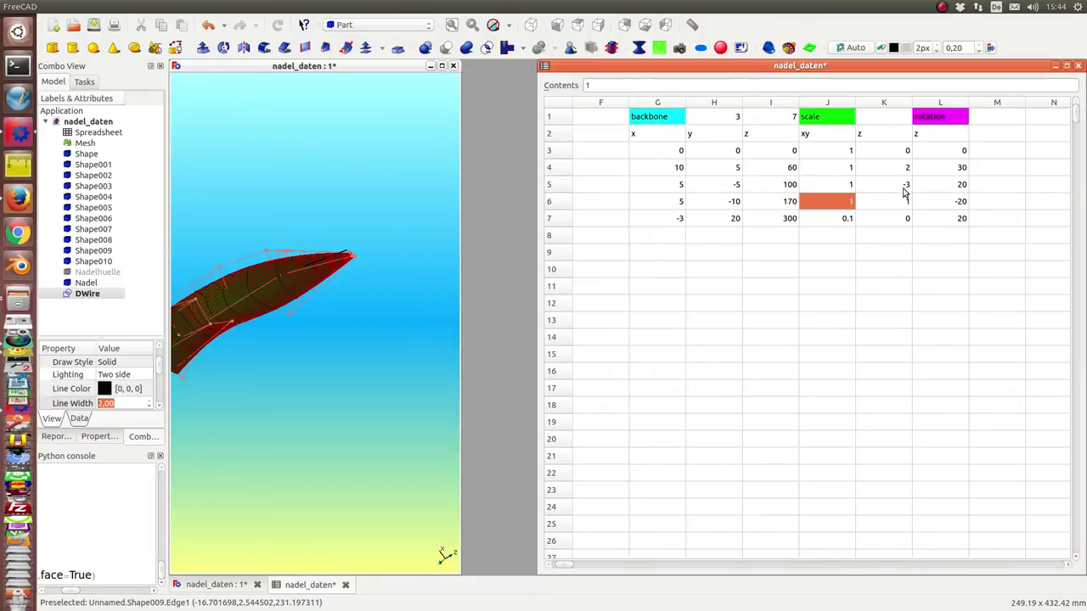
pyautogui.write('4')
pyautogui.press('Return')
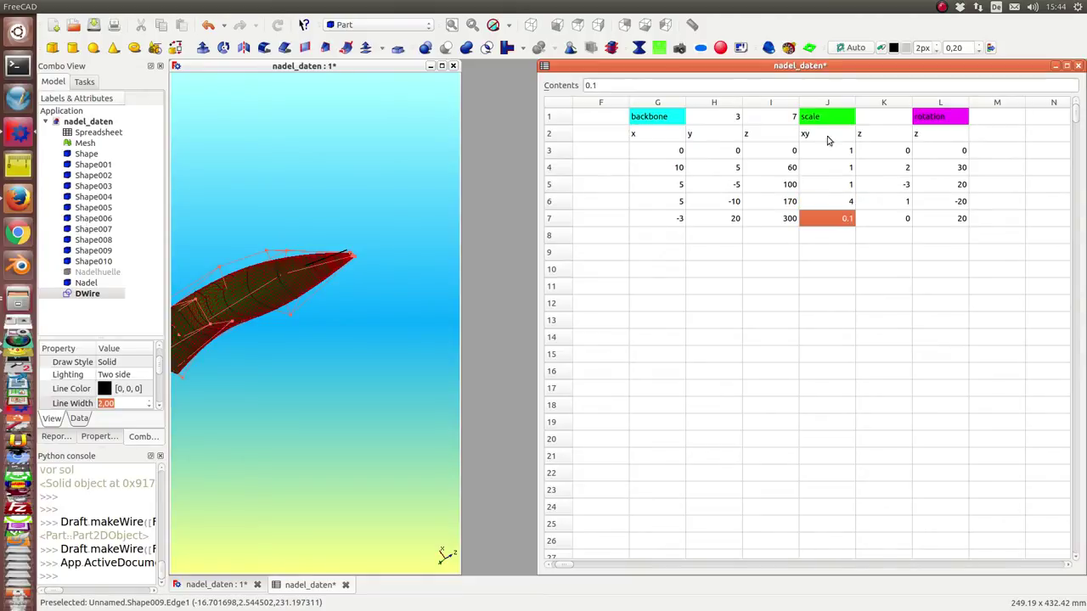
pyautogui.click(105, 186)
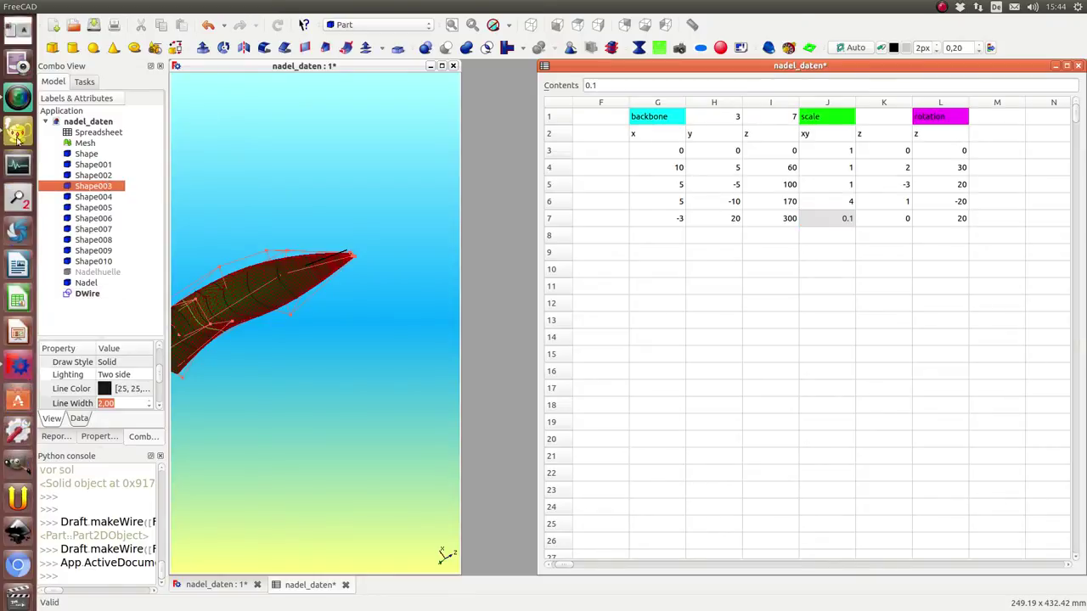
# Rerun the needle script in the Python console to rebuild the bulging surface.
pyautogui.click(96, 548)
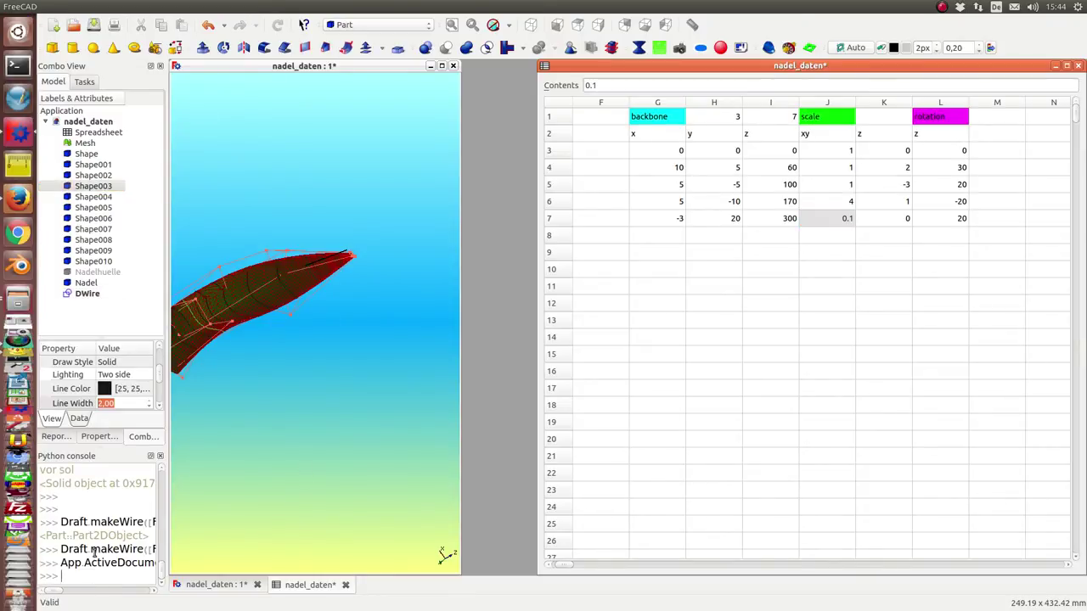
pyautogui.press('Return')
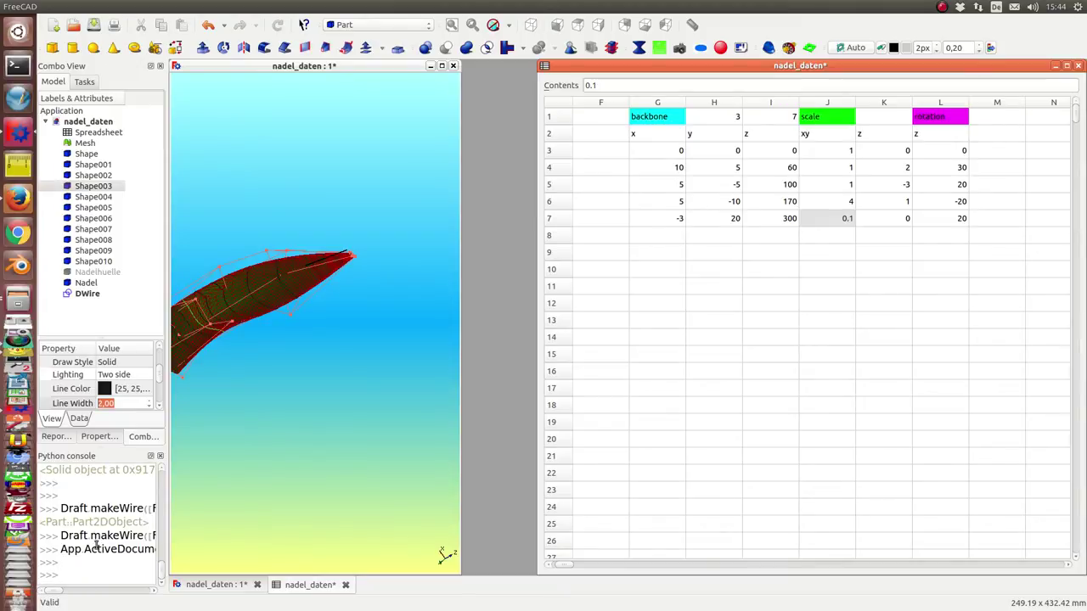
pyautogui.hotkey('ctrl', 'v')
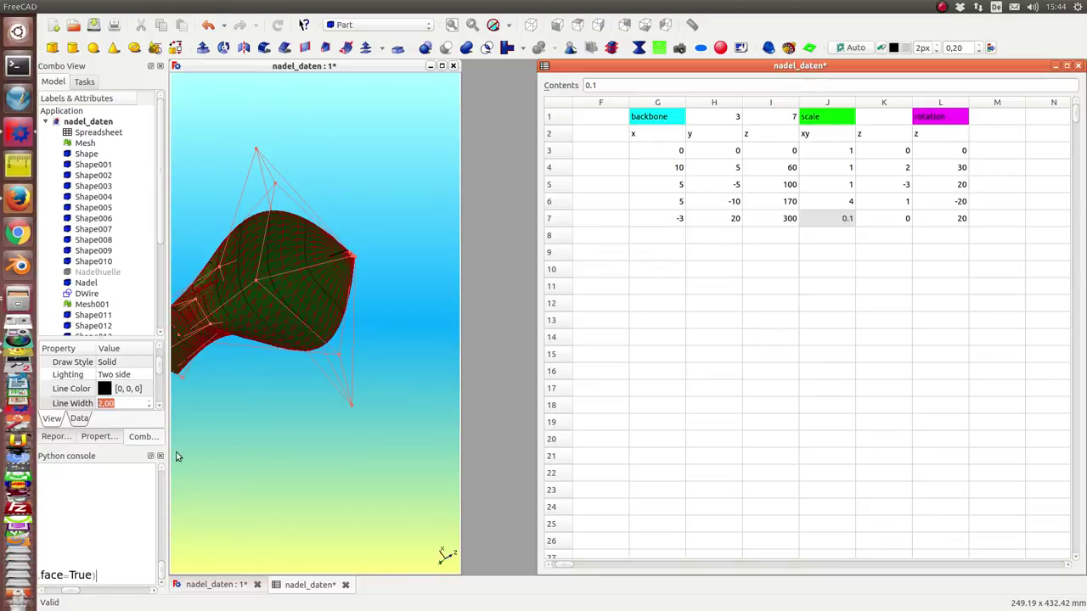
# Orbit and zoom in on the needle to inspect its bulge at the fourth backbone point.
pyautogui.moveTo(251, 457)
pyautogui.mouseDown(button='middle')
pyautogui.moveTo(362, 268)
pyautogui.moveTo(354, 229)
pyautogui.moveTo(337, 400)
pyautogui.moveTo(296, 419)
pyautogui.moveTo(301, 369)
pyautogui.moveTo(274, 230)
pyautogui.moveTo(388, 170)
pyautogui.moveTo(436, 205)
pyautogui.moveTo(368, 150)
pyautogui.moveTo(289, 221)
pyautogui.moveTo(264, 204)
pyautogui.moveTo(307, 165)
pyautogui.mouseUp(button='middle')
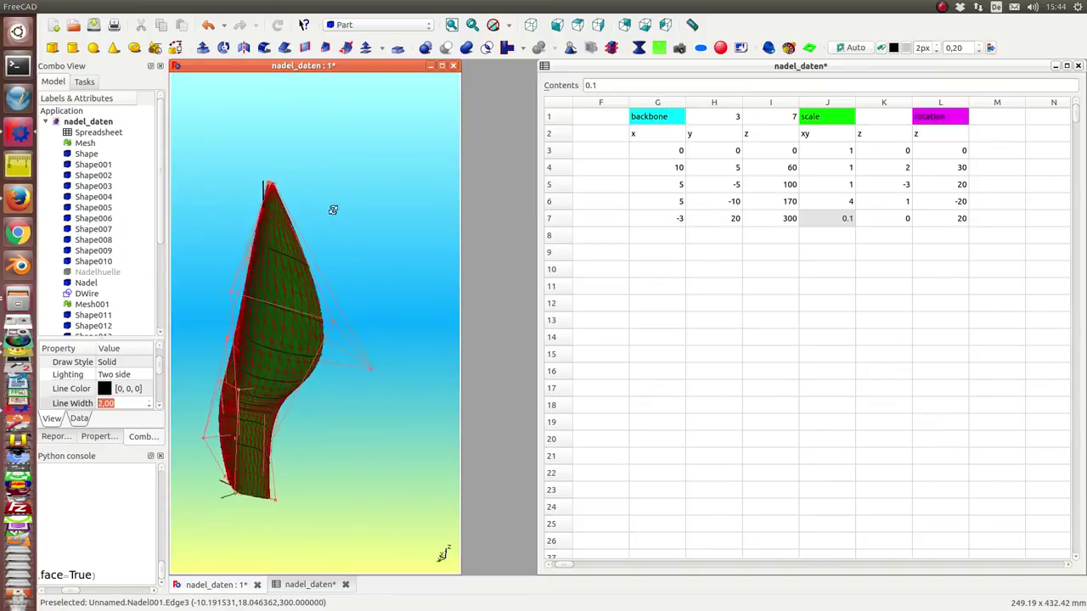
pyautogui.moveTo(333, 210); pyautogui.dragTo(337, 274, button='middle')
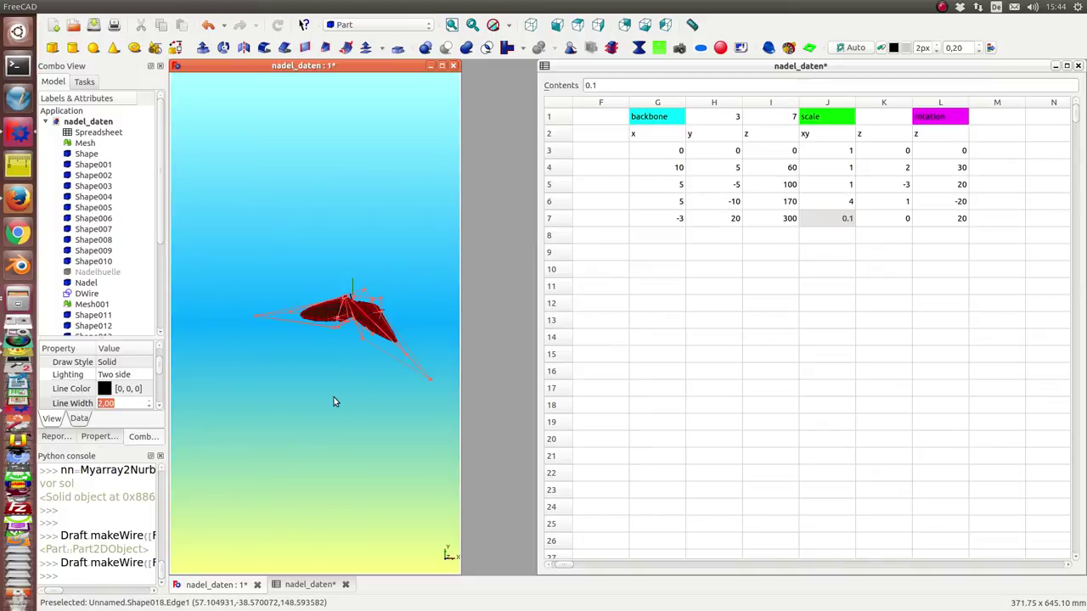
pyautogui.scroll(3, 337, 396)
pyautogui.moveTo(337, 395)
pyautogui.mouseDown(button='middle')
pyautogui.moveTo(334, 373)
pyautogui.moveTo(342, 393)
pyautogui.mouseUp(button='middle')
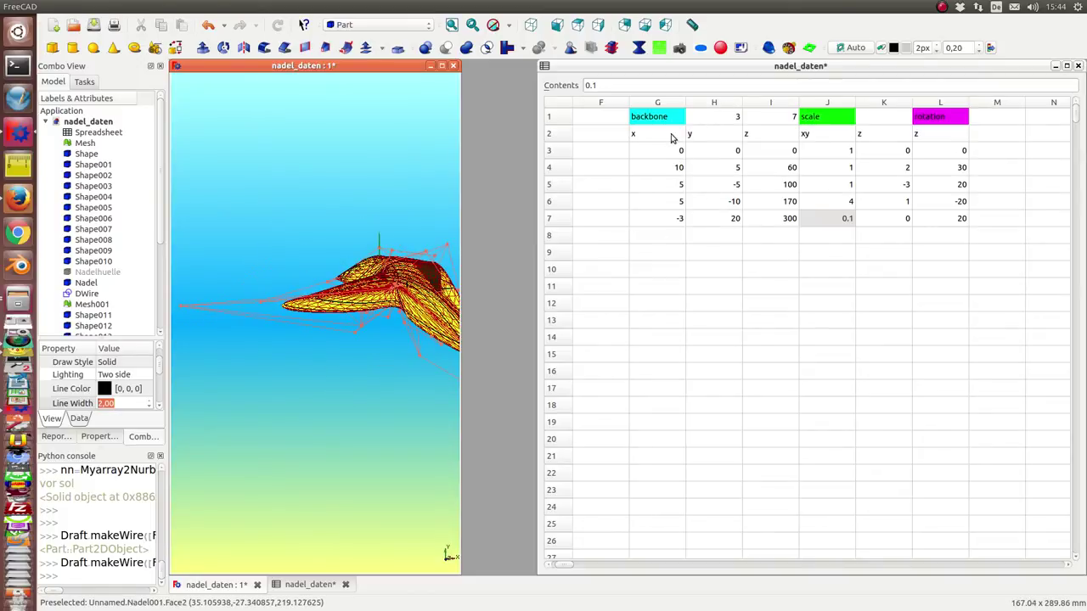
# Change the last backbone point's y value in H7 from 20 to 60.
pyautogui.click(730, 218)
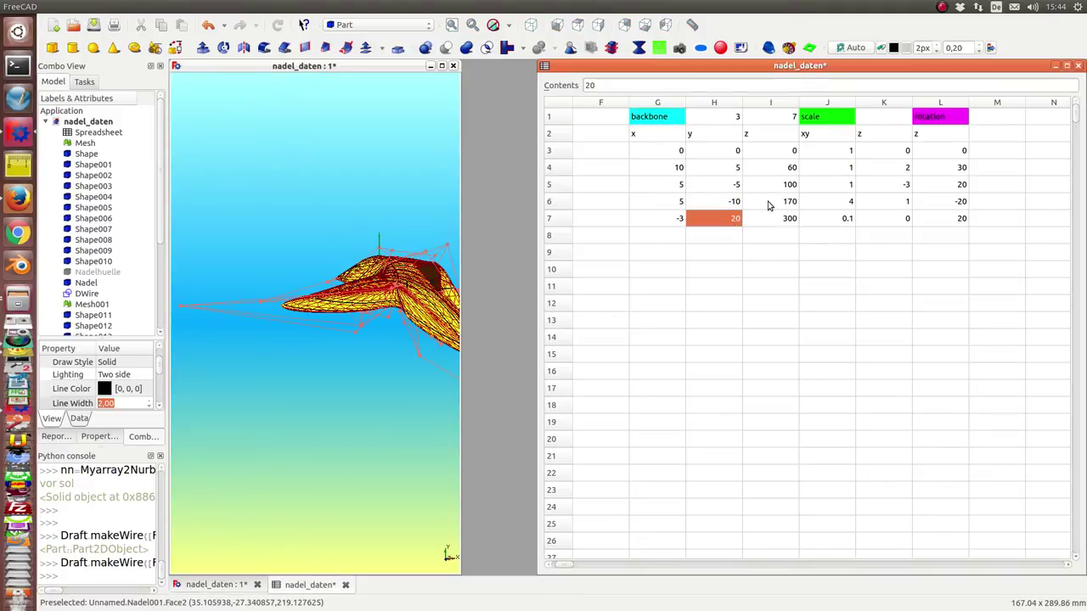
pyautogui.write('60')
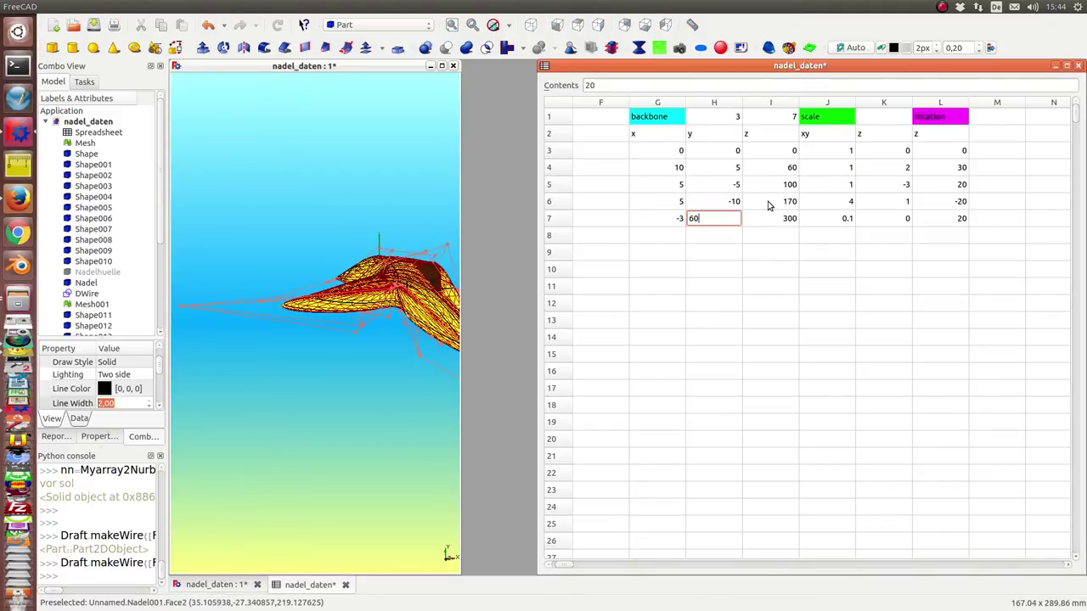
pyautogui.press('Return')
# Rerun the needle rebuild script in the Python console to regenerate the surface.
pyautogui.click(78, 498)
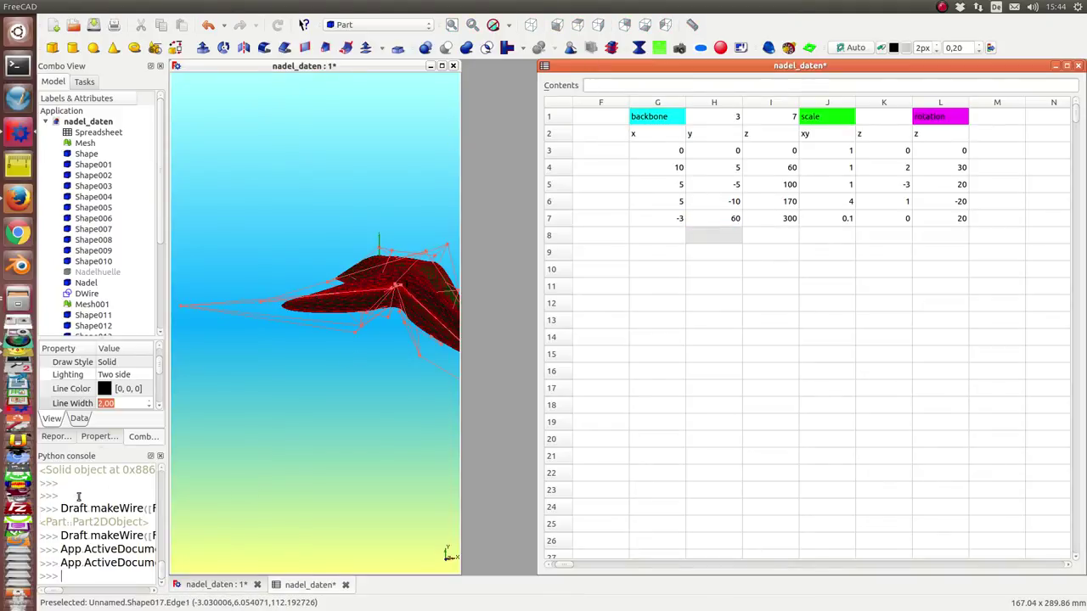
pyautogui.press('Return')
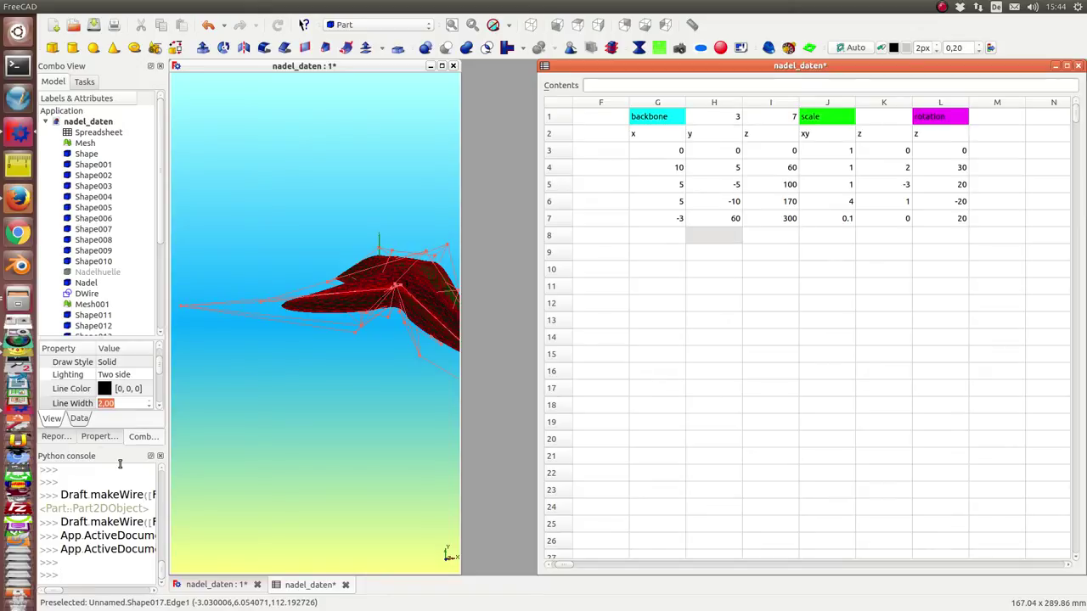
pyautogui.hotkey('ctrl', 'v')
pyautogui.press('Return')
# Inspect the needle swept toward y 60, then widen the spreadsheet to show the poles table.
pyautogui.moveTo(381, 412)
pyautogui.mouseDown(button='middle')
pyautogui.moveTo(272, 328)
pyautogui.moveTo(257, 267)
pyautogui.moveTo(403, 213)
pyautogui.moveTo(439, 284)
pyautogui.moveTo(259, 159)
pyautogui.moveTo(249, 279)
pyautogui.moveTo(274, 375)
pyautogui.moveTo(261, 314)
pyautogui.moveTo(284, 281)
pyautogui.mouseUp(button='middle')
pyautogui.scroll(-3, 406, 246)
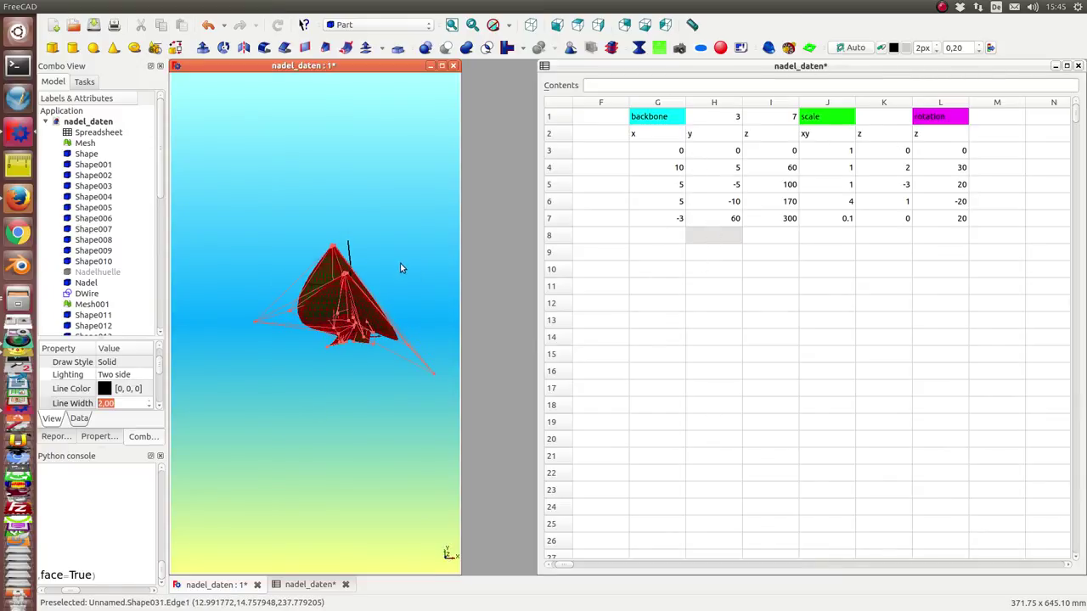
pyautogui.moveTo(391, 246)
pyautogui.mouseDown(button='middle')
pyautogui.moveTo(363, 291)
pyautogui.moveTo(364, 381)
pyautogui.moveTo(381, 122)
pyautogui.moveTo(294, 280)
pyautogui.moveTo(356, 422)
pyautogui.moveTo(400, 383)
pyautogui.moveTo(342, 408)
pyautogui.moveTo(348, 399)
pyautogui.mouseUp(button='middle')
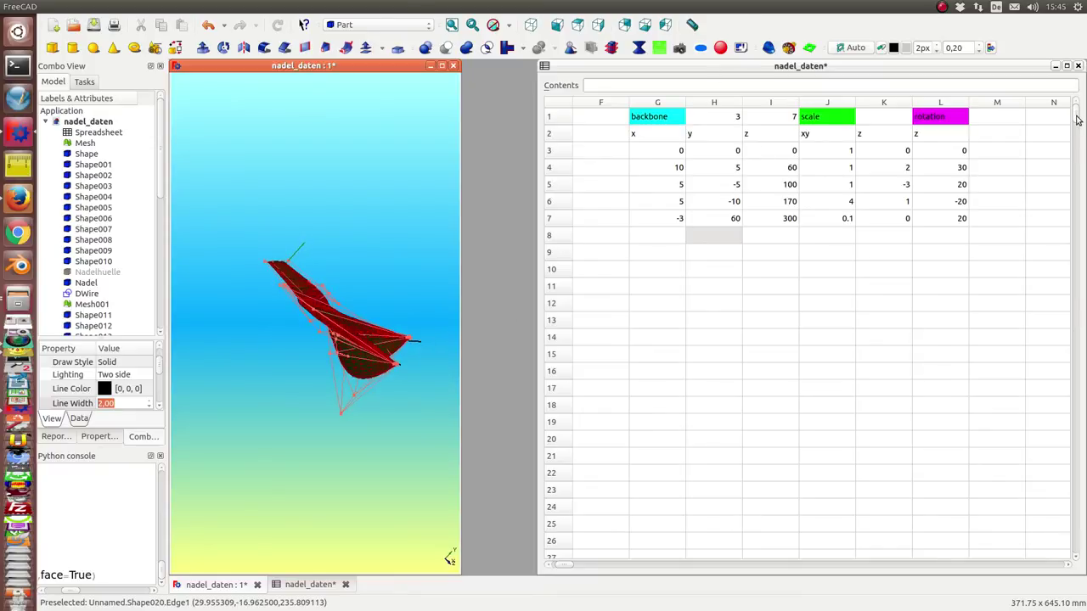
pyautogui.moveTo(540, 297); pyautogui.dragTo(472, 296)
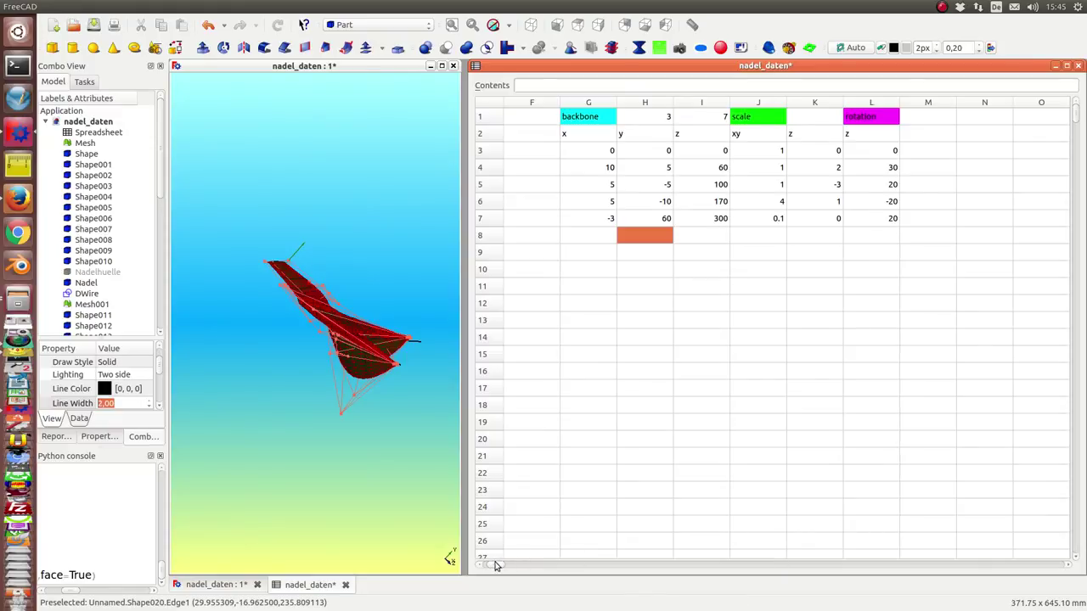
pyautogui.click(496, 565)
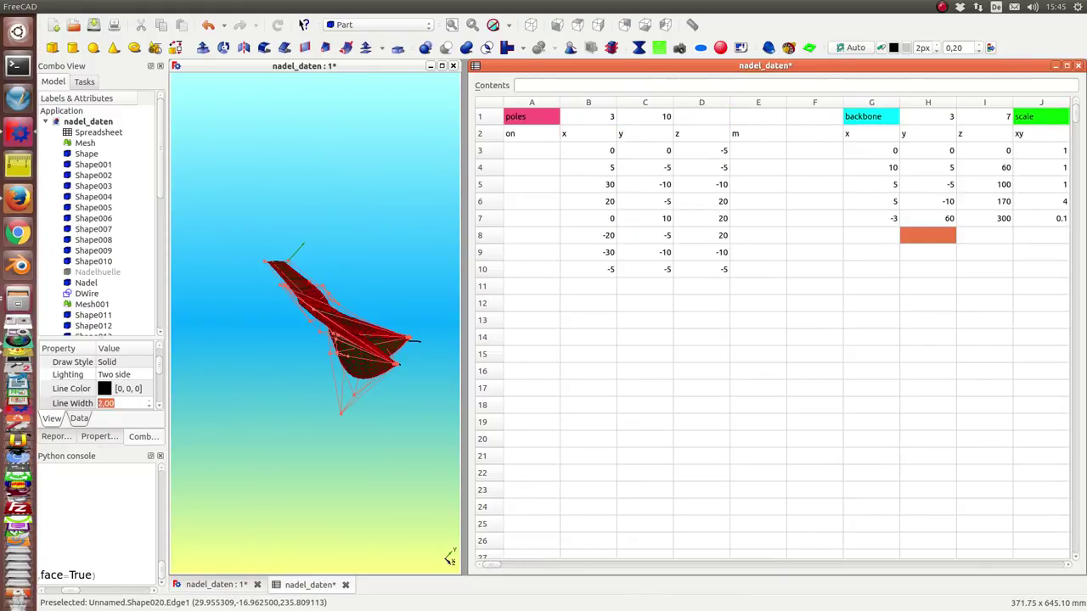